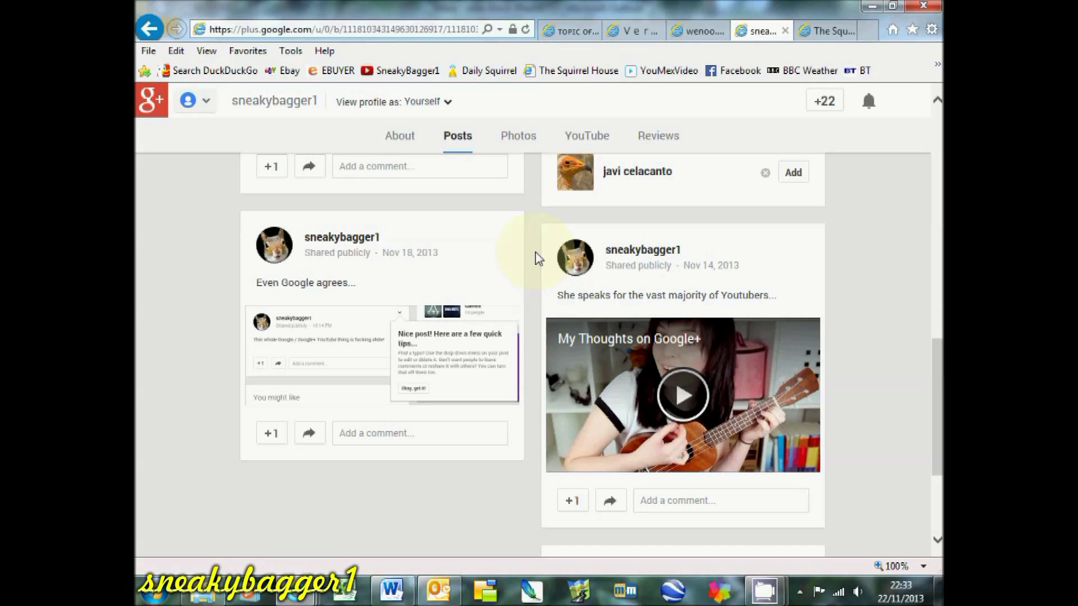
- Switch from the Google+ profile to The Squirrel House channel page on Wenoo.net
{"action": "left_click", "coordinate": [824, 31]}
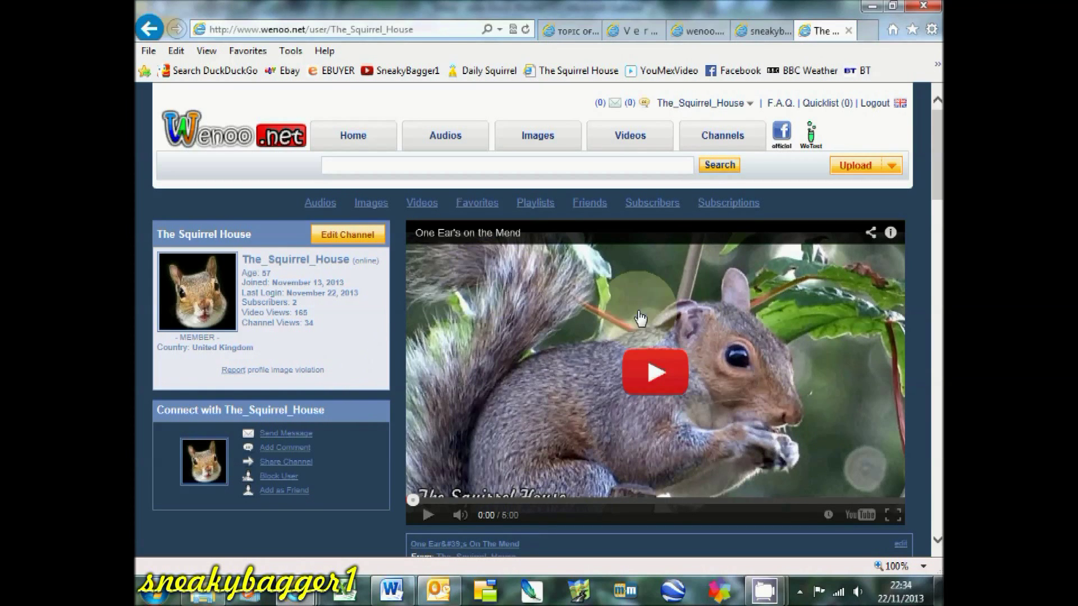
- Scroll through The Squirrel House page, then look through the WeatherFreak91 channel page
{"action": "scroll", "coordinate": [538, 315], "scroll_direction": "down", "scroll_amount": 5}
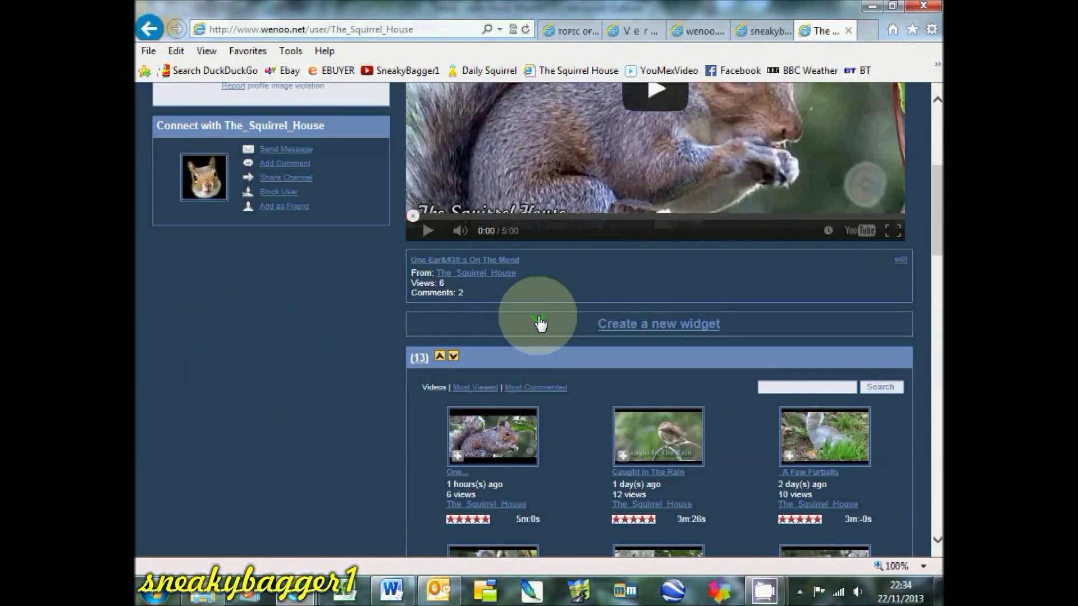
{"action": "scroll", "coordinate": [538, 323], "scroll_direction": "down", "scroll_amount": 10}
{"action": "scroll", "coordinate": [538, 319], "scroll_direction": "up", "scroll_amount": 8}
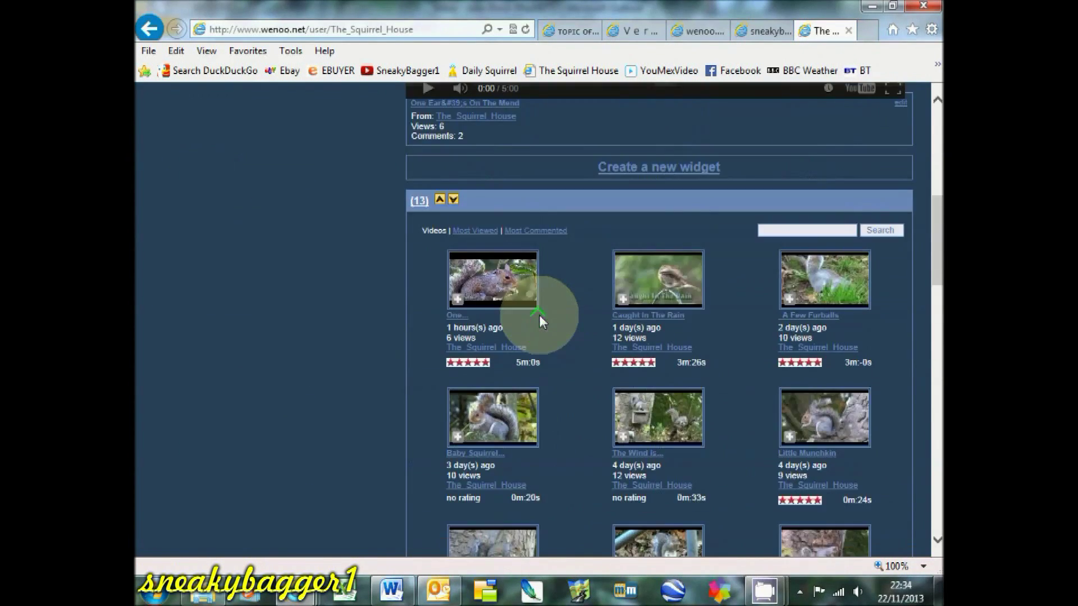
{"action": "scroll", "coordinate": [539, 321], "scroll_direction": "up", "scroll_amount": 8}
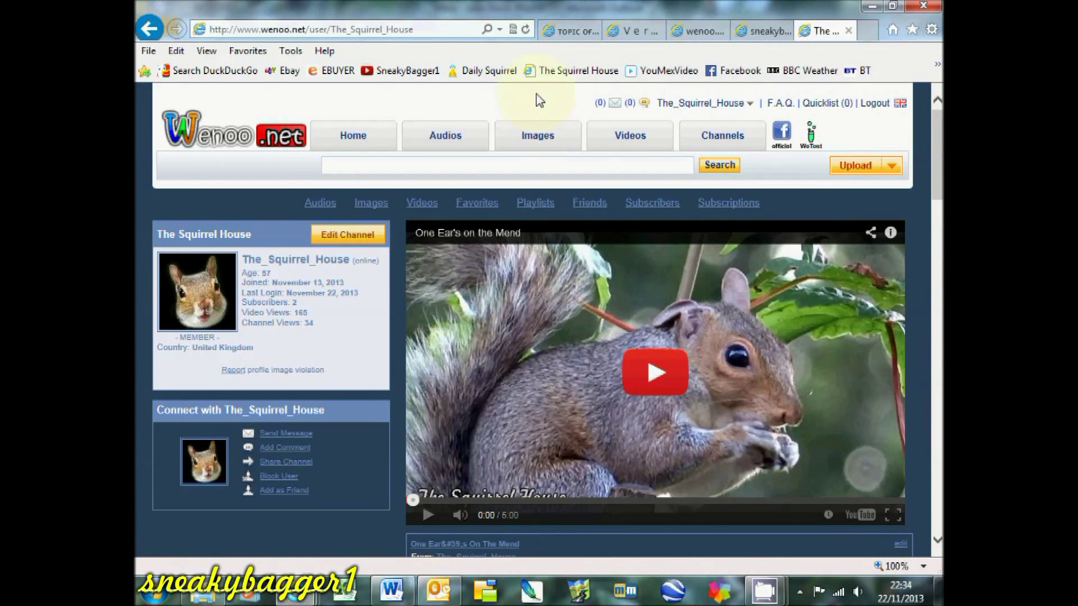
{"action": "left_click", "coordinate": [570, 31]}
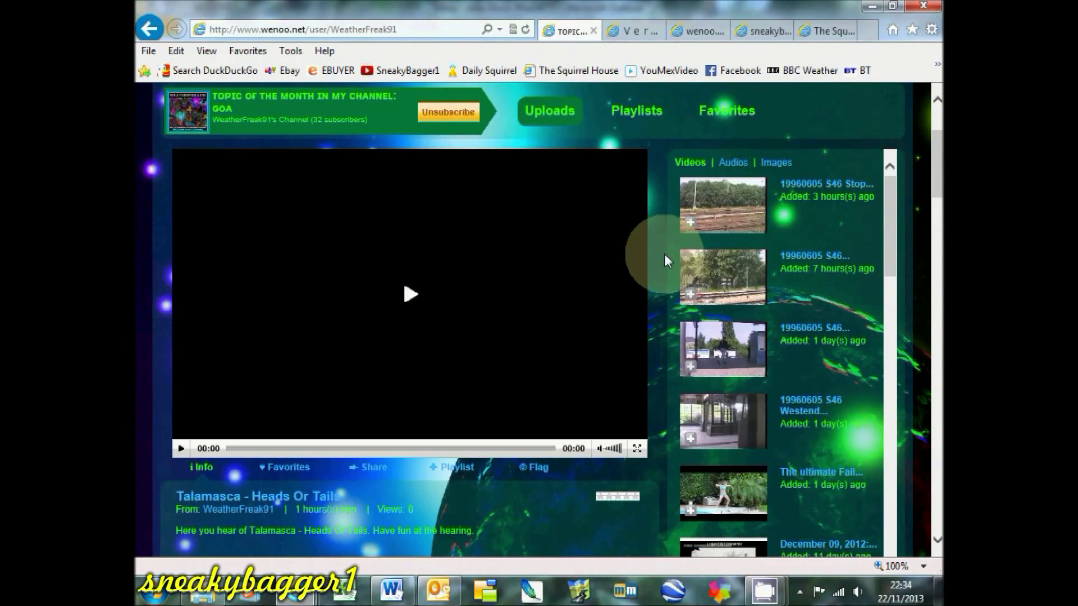
{"action": "scroll", "coordinate": [686, 264], "scroll_direction": "down", "scroll_amount": 10}
{"action": "scroll", "coordinate": [513, 520], "scroll_direction": "down", "scroll_amount": 10}
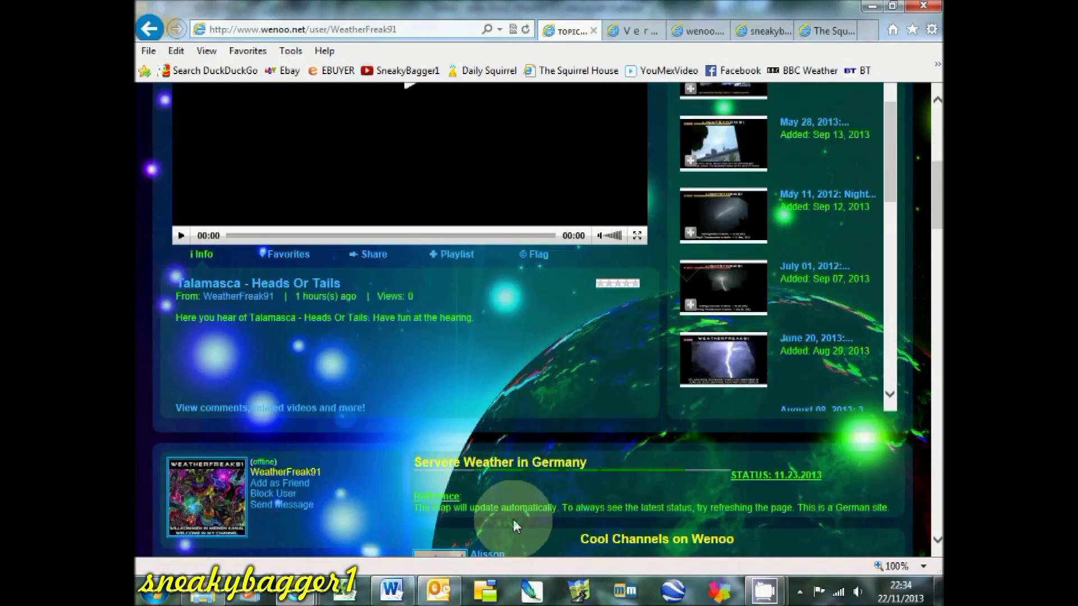
{"action": "scroll", "coordinate": [513, 473], "scroll_direction": "up", "scroll_amount": 8}
{"action": "scroll", "coordinate": [512, 473], "scroll_direction": "up", "scroll_amount": 6}
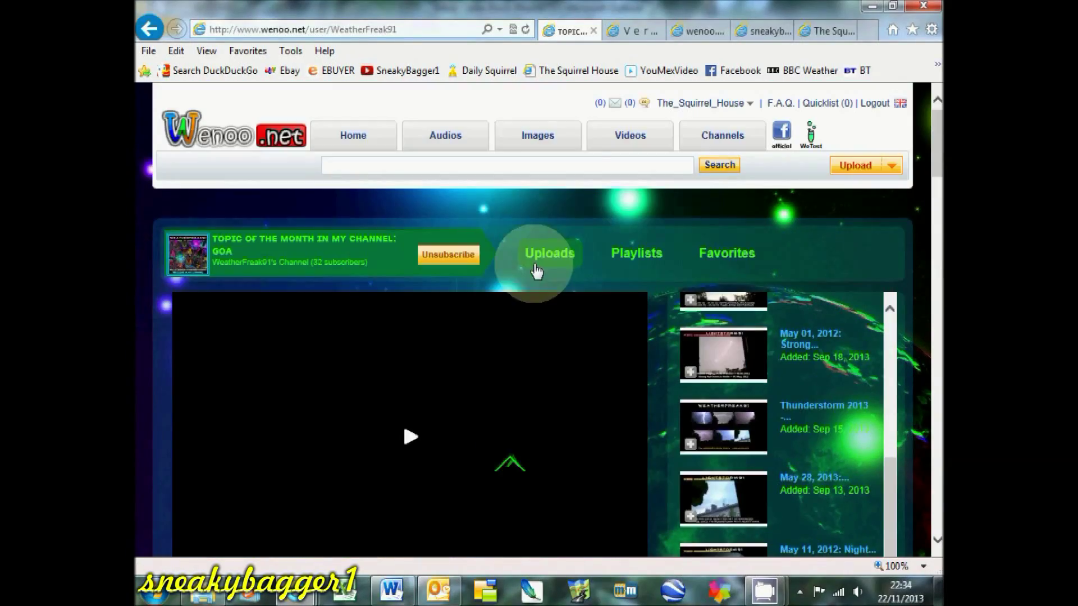
- Look through the Versatile Channel page
{"action": "left_click", "coordinate": [630, 31]}
{"action": "scroll", "coordinate": [682, 245], "scroll_direction": "down", "scroll_amount": 12}
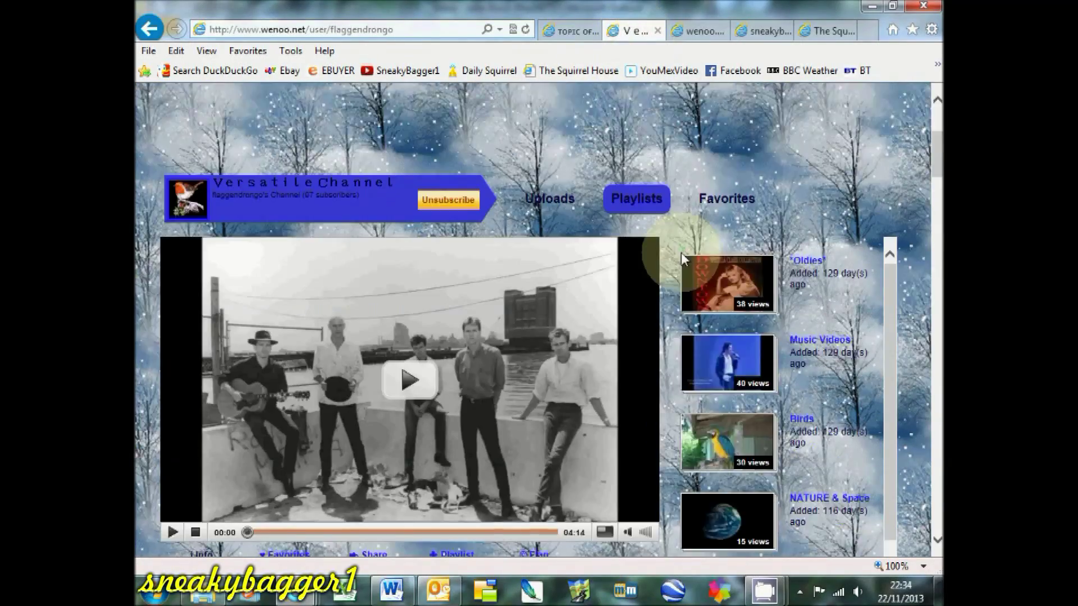
{"action": "scroll", "coordinate": [564, 399], "scroll_direction": "down", "scroll_amount": 15}
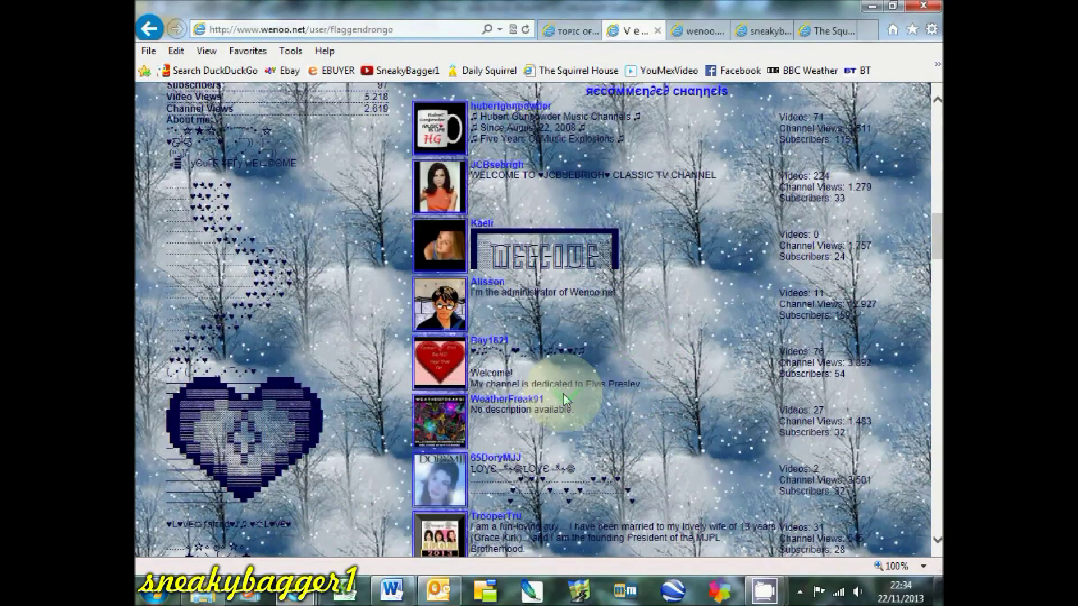
{"action": "scroll", "coordinate": [574, 416], "scroll_direction": "up", "scroll_amount": 8}
{"action": "scroll", "coordinate": [574, 416], "scroll_direction": "up", "scroll_amount": 10}
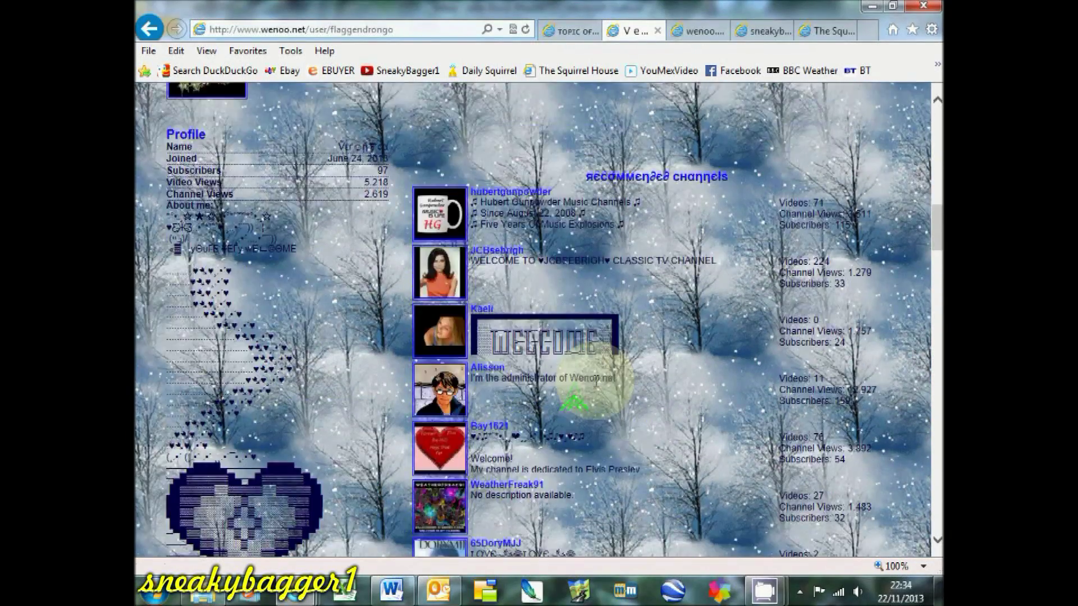
- Look through the MovieWorldHD channel page
{"action": "left_click", "coordinate": [698, 31]}
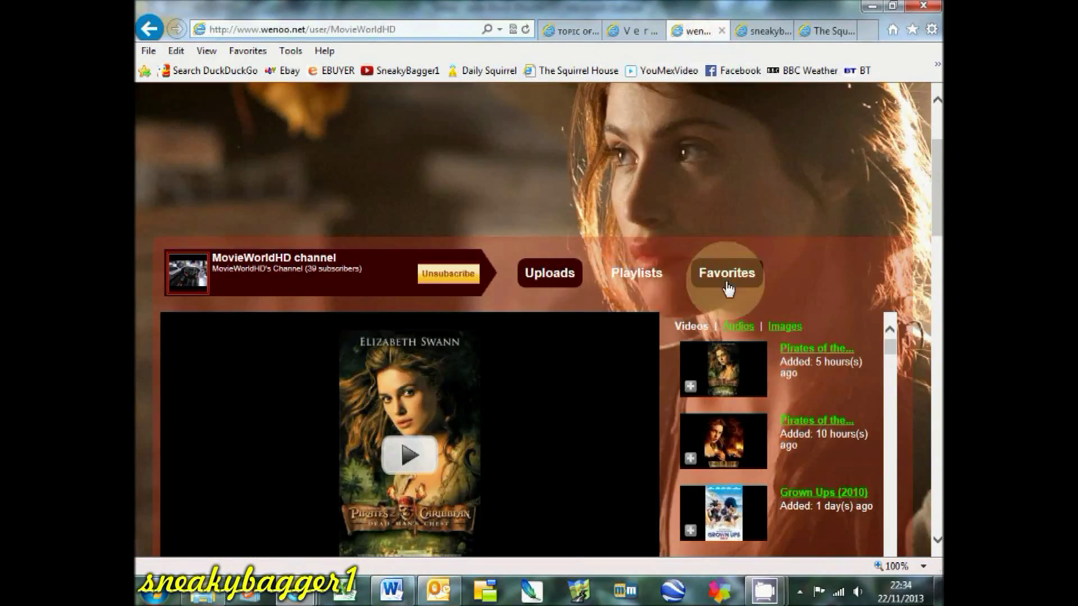
{"action": "scroll", "coordinate": [721, 269], "scroll_direction": "down", "scroll_amount": 2}
{"action": "scroll", "coordinate": [724, 314], "scroll_direction": "down", "scroll_amount": 8}
{"action": "scroll", "coordinate": [614, 330], "scroll_direction": "down", "scroll_amount": 15}
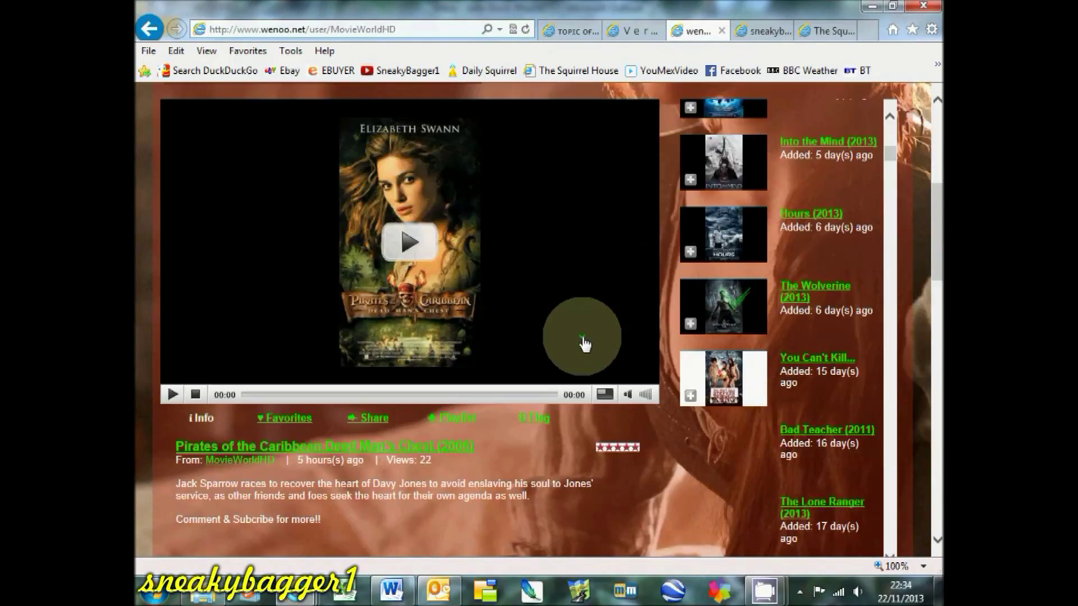
{"action": "scroll", "coordinate": [584, 343], "scroll_direction": "up", "scroll_amount": 15}
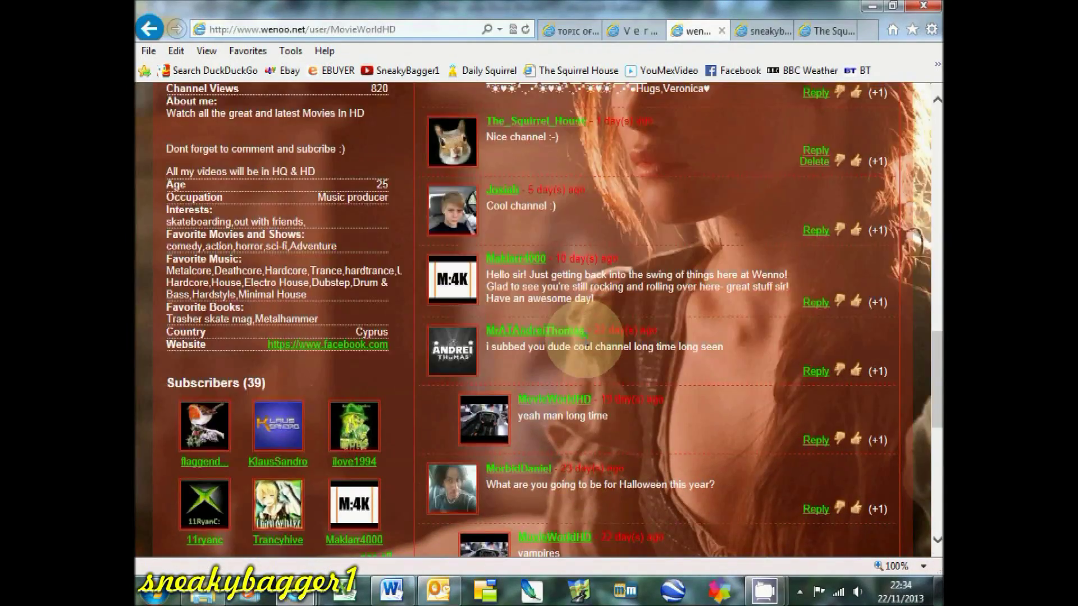
{"action": "scroll", "coordinate": [585, 343], "scroll_direction": "up", "scroll_amount": 2}
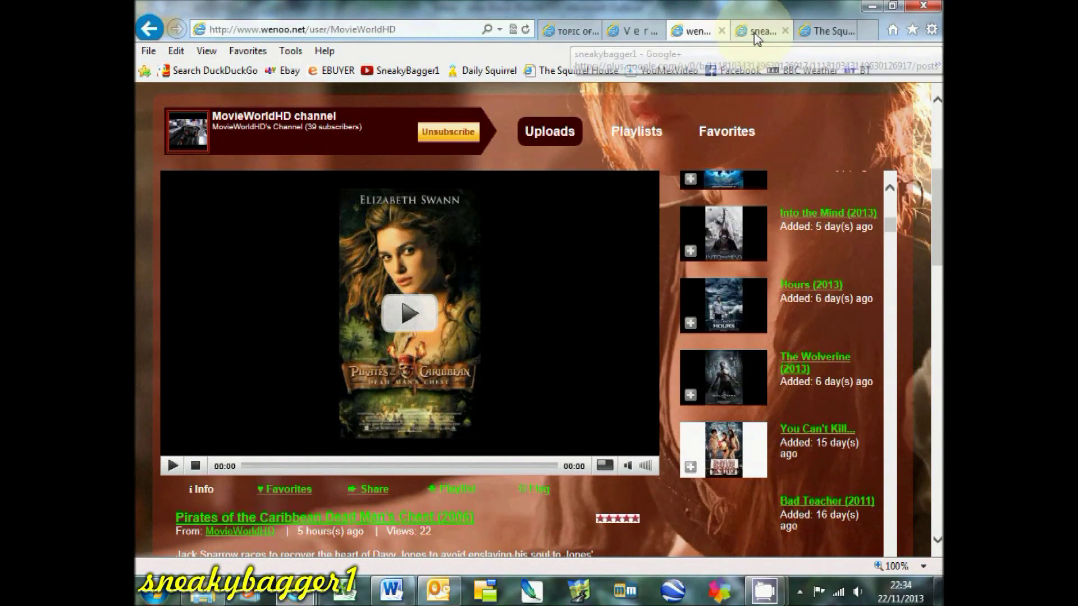
- Open Wenoo's Upload Video Files form from The Squirrel House page, then return to Google+
{"action": "left_click", "coordinate": [820, 32]}
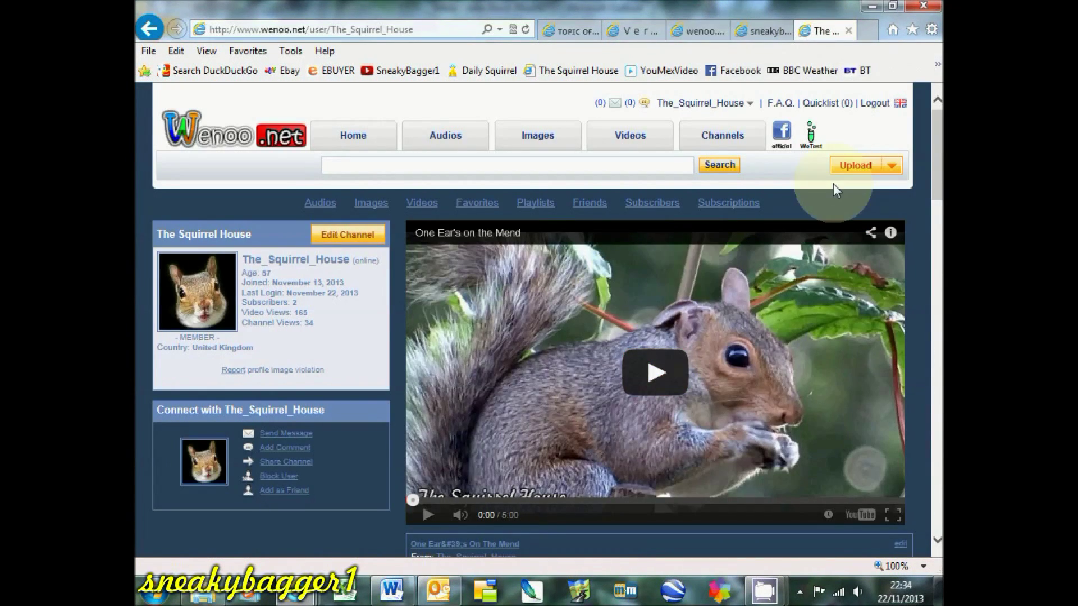
{"action": "left_click", "coordinate": [847, 169]}
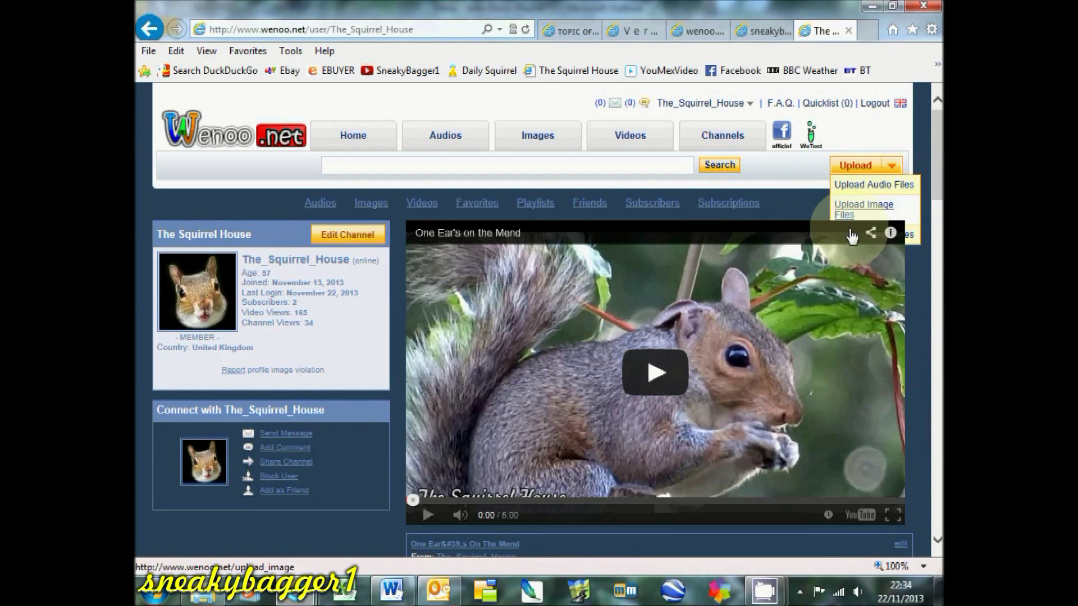
{"action": "left_click", "coordinate": [909, 240]}
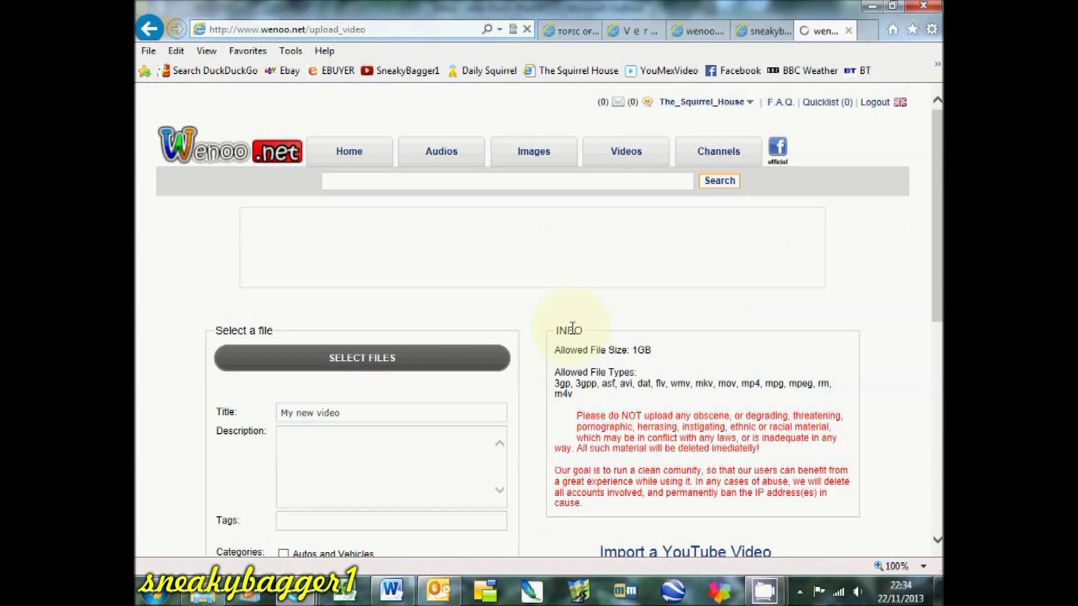
{"action": "scroll", "coordinate": [571, 366], "scroll_direction": "down", "scroll_amount": 5}
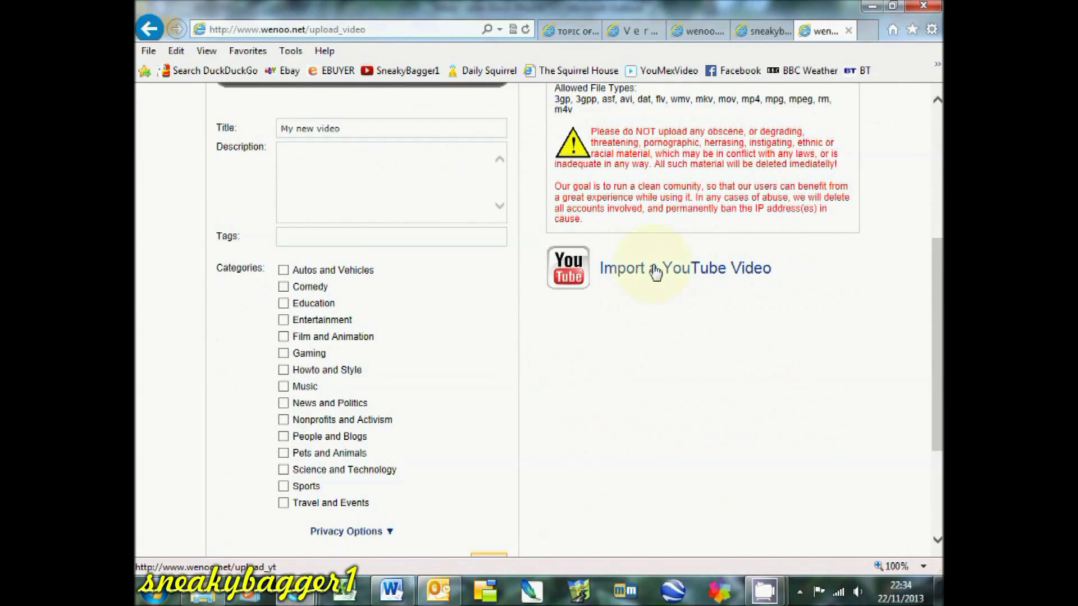
{"action": "left_click", "coordinate": [765, 35]}
- Open the YouTube channel page and list all its uploaded videos
{"action": "left_click", "coordinate": [405, 71]}
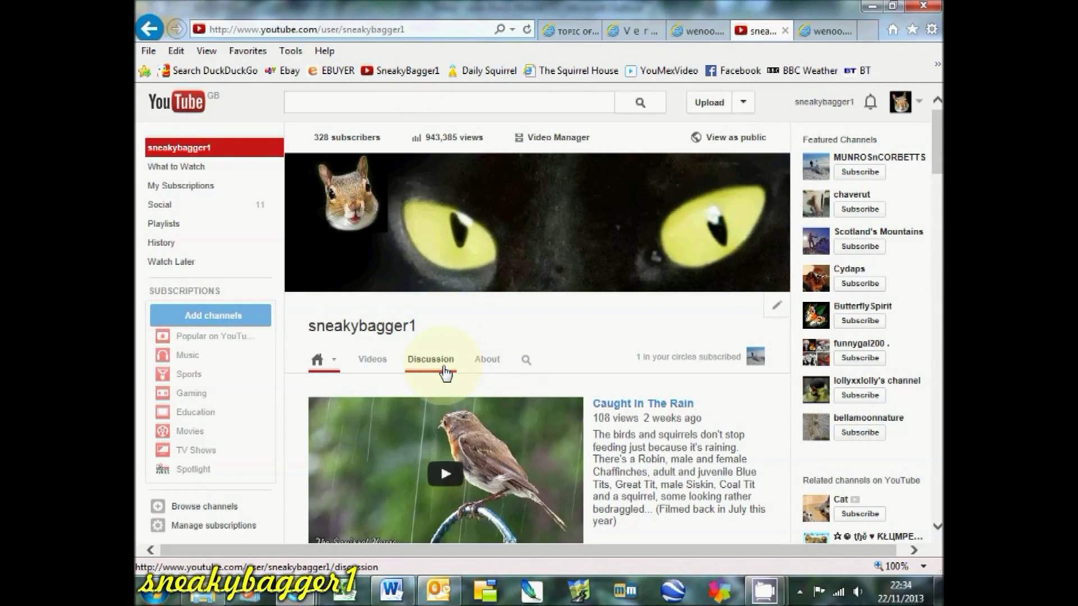
{"action": "left_click", "coordinate": [372, 361]}
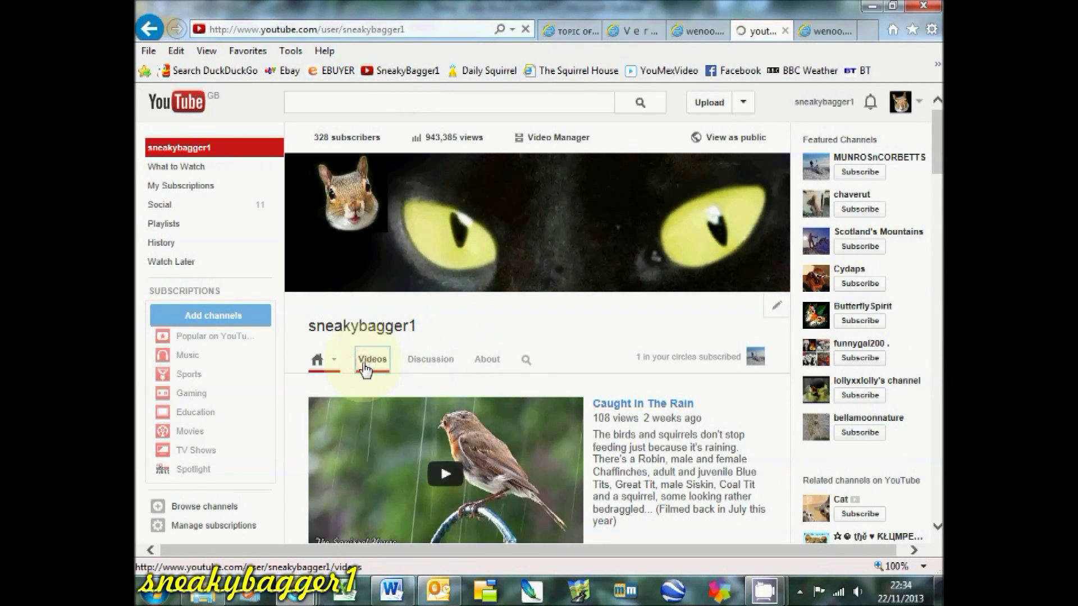
{"action": "scroll", "coordinate": [550, 360], "scroll_direction": "down", "scroll_amount": 15}
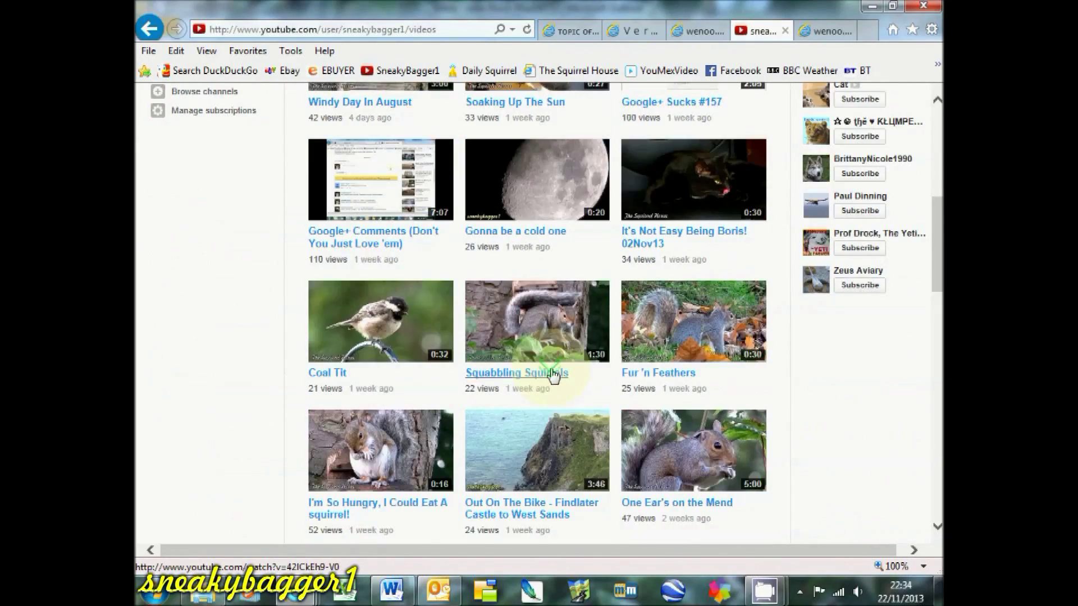
{"action": "scroll", "coordinate": [553, 376], "scroll_direction": "down", "scroll_amount": 10}
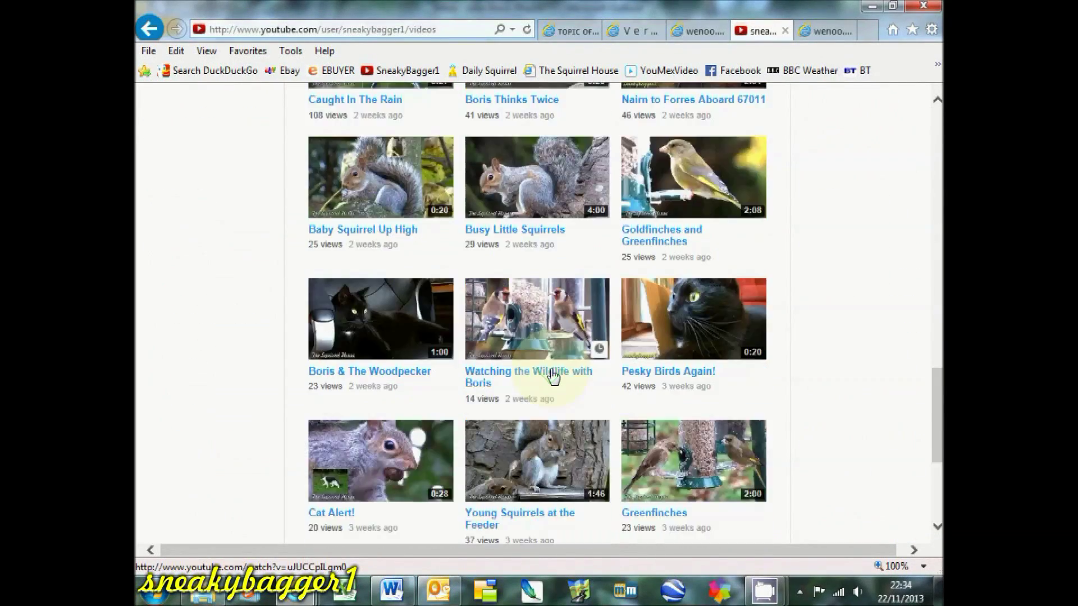
- Load more of the channel's videos and open 'Baby Squirrel Bags A Walnut'
{"action": "left_click", "coordinate": [553, 373]}
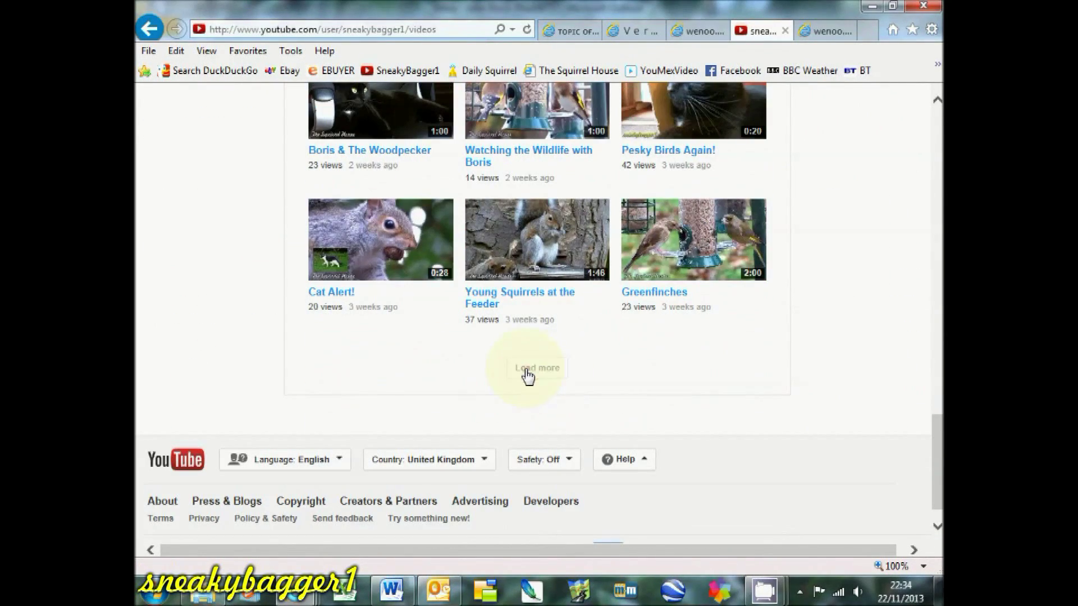
{"action": "scroll", "coordinate": [528, 376], "scroll_direction": "down", "scroll_amount": 5}
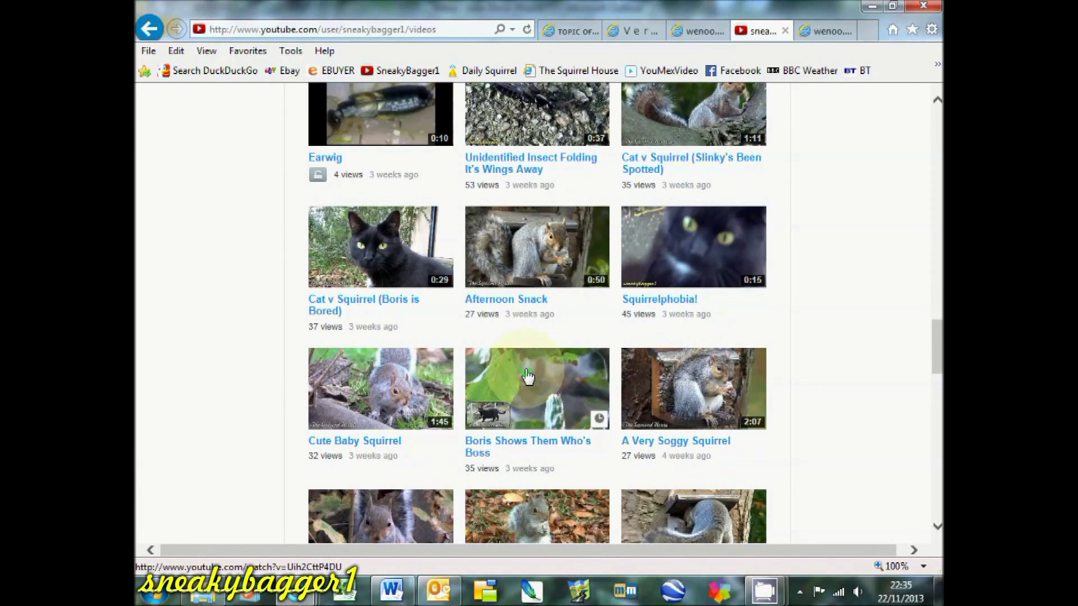
{"action": "scroll", "coordinate": [556, 363], "scroll_direction": "down", "scroll_amount": 3}
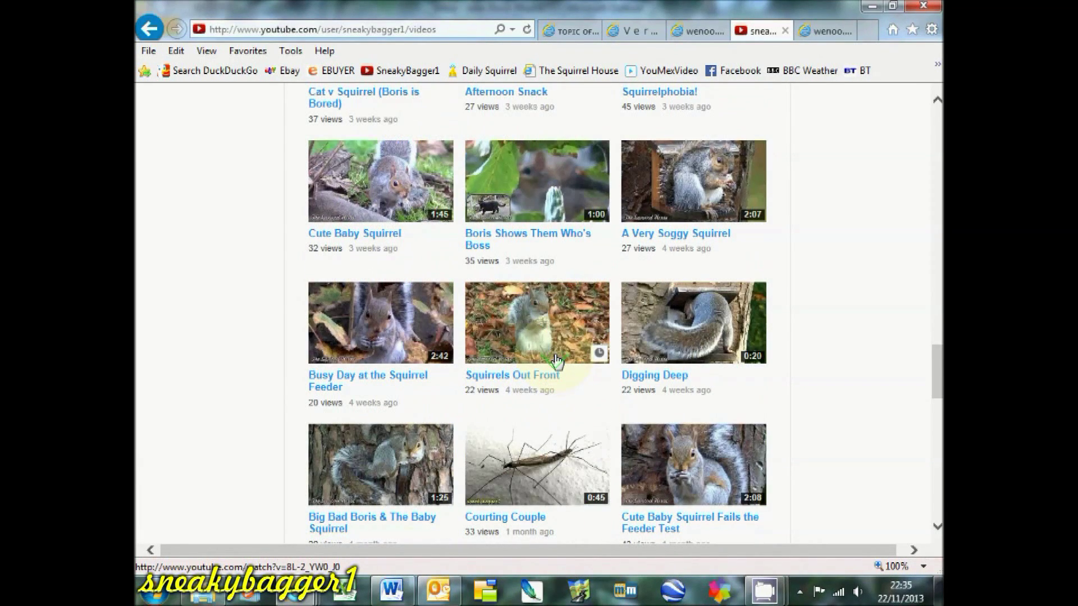
{"action": "scroll", "coordinate": [556, 360], "scroll_direction": "down", "scroll_amount": 2}
{"action": "scroll", "coordinate": [555, 361], "scroll_direction": "down", "scroll_amount": 2}
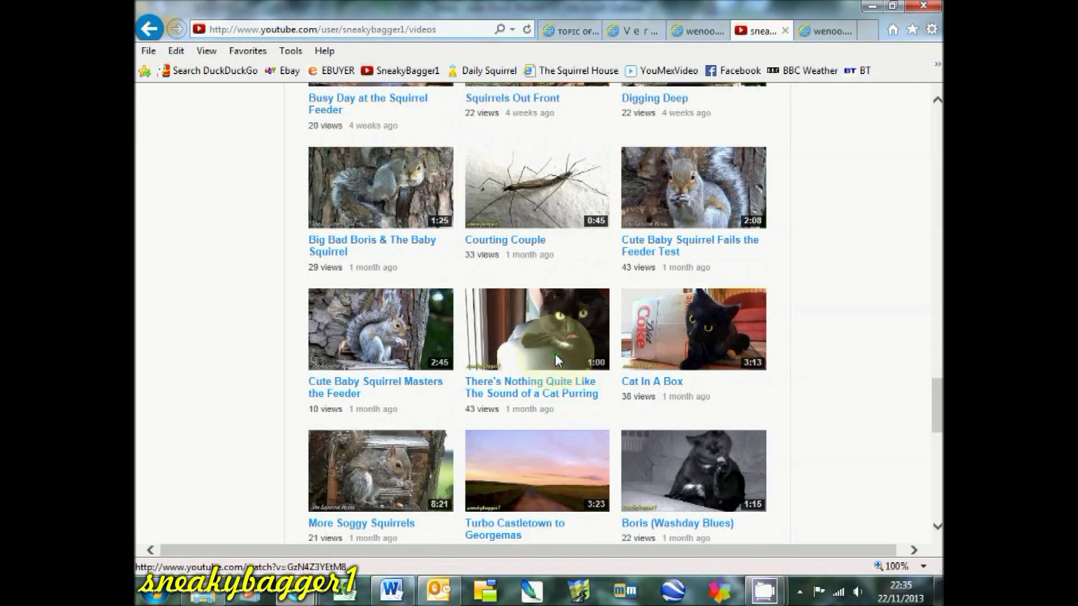
{"action": "scroll", "coordinate": [557, 362], "scroll_direction": "down", "scroll_amount": 1}
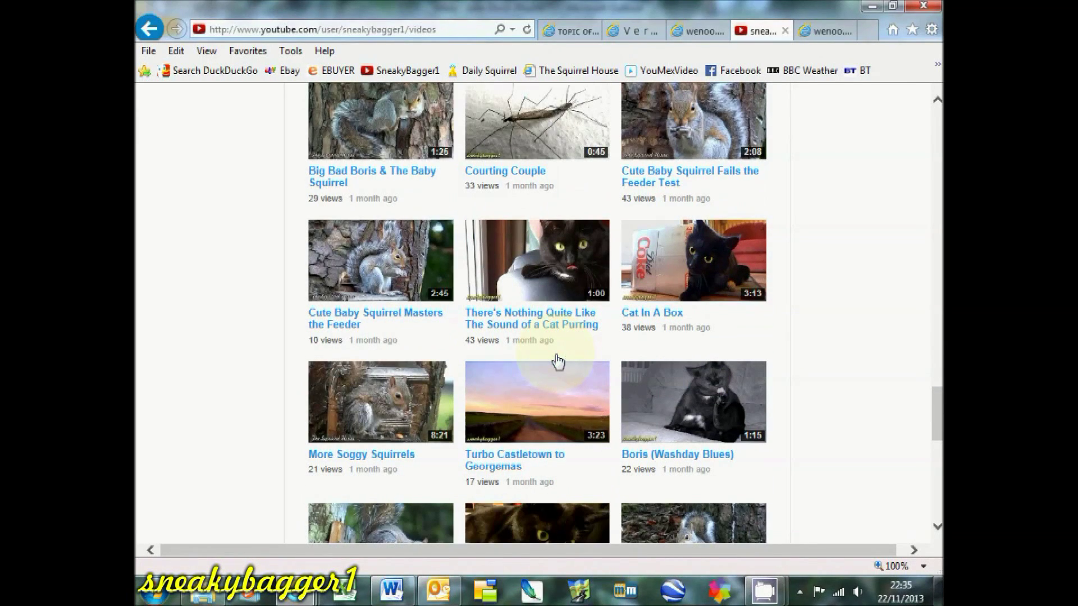
{"action": "scroll", "coordinate": [555, 356], "scroll_direction": "down", "scroll_amount": 1}
{"action": "scroll", "coordinate": [555, 352], "scroll_direction": "down", "scroll_amount": 2}
{"action": "scroll", "coordinate": [556, 360], "scroll_direction": "down", "scroll_amount": 1}
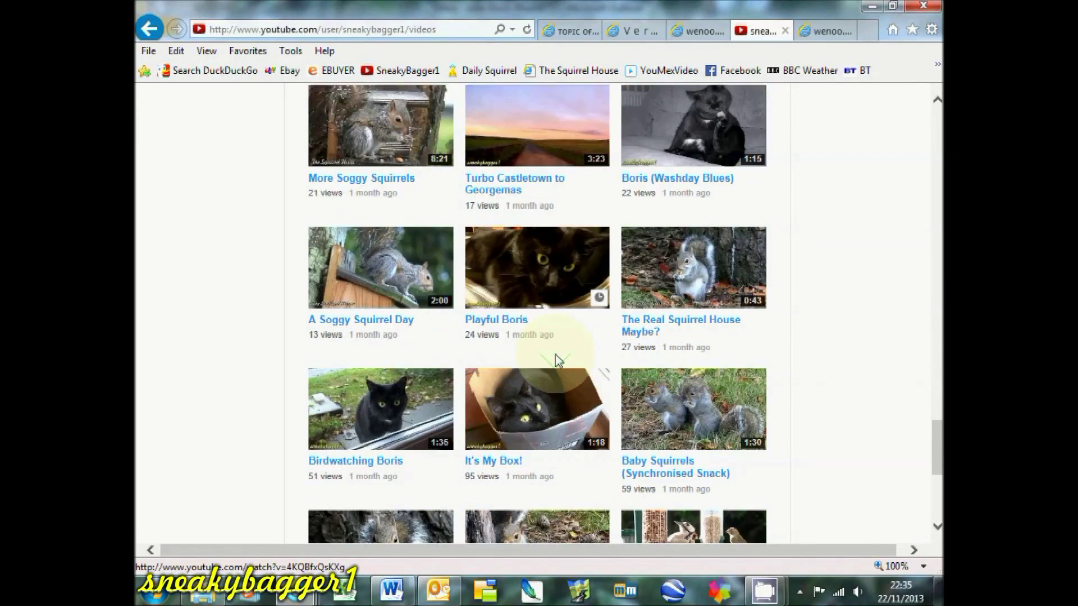
{"action": "scroll", "coordinate": [556, 360], "scroll_direction": "down", "scroll_amount": 3}
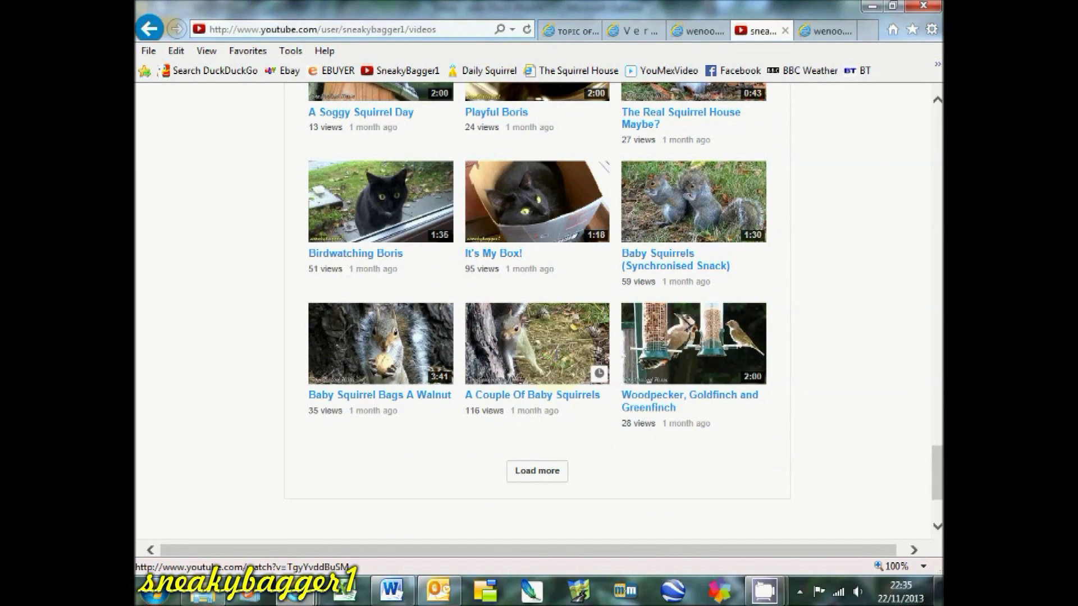
{"action": "left_click", "coordinate": [382, 354]}
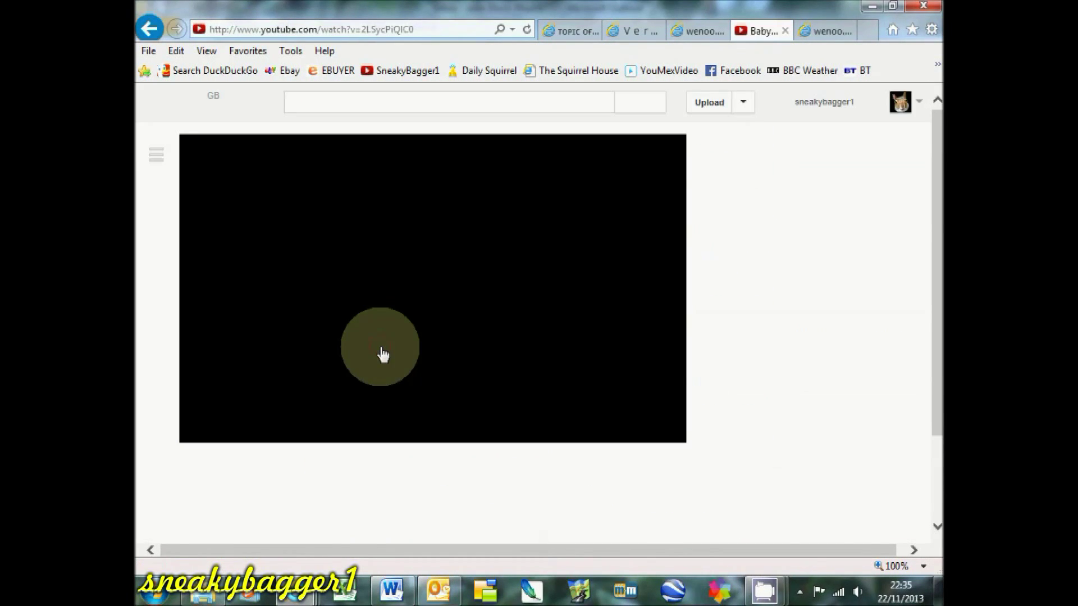
- Pause the walnut video, copy its URL, and open Wenoo's Import a YouTube Video form
{"action": "left_click", "coordinate": [380, 346]}
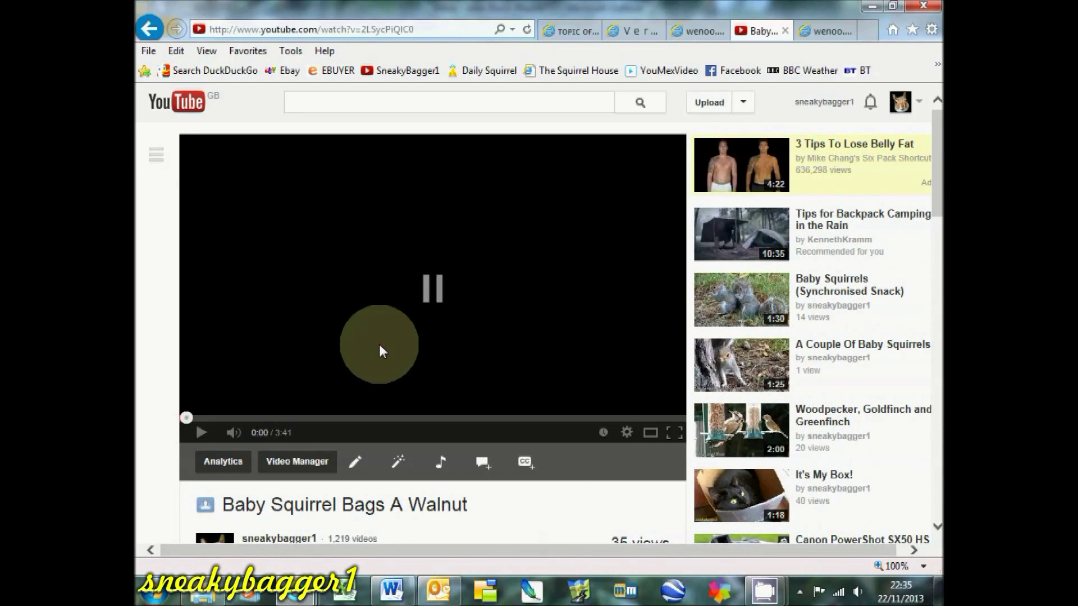
{"action": "left_click", "coordinate": [429, 31]}
{"action": "key", "text": "ctrl+c"}
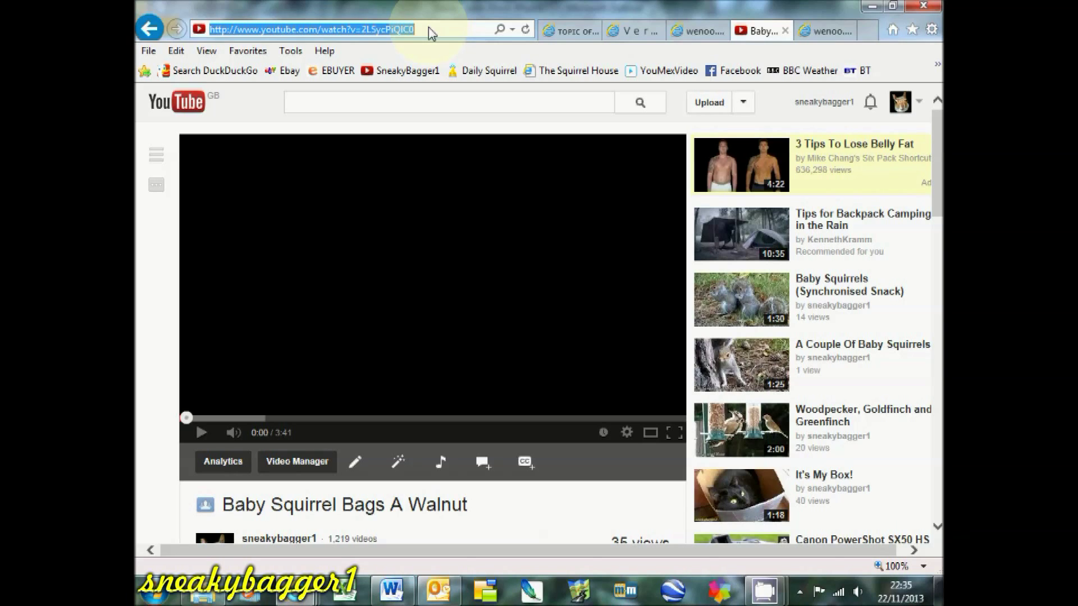
{"action": "left_click", "coordinate": [830, 31]}
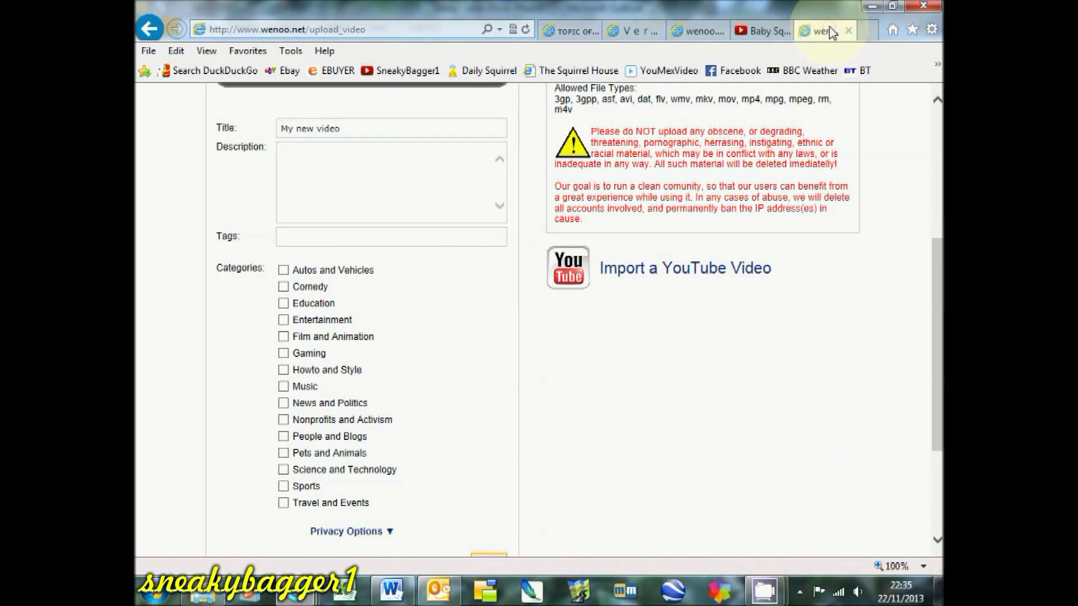
{"action": "left_click", "coordinate": [637, 279]}
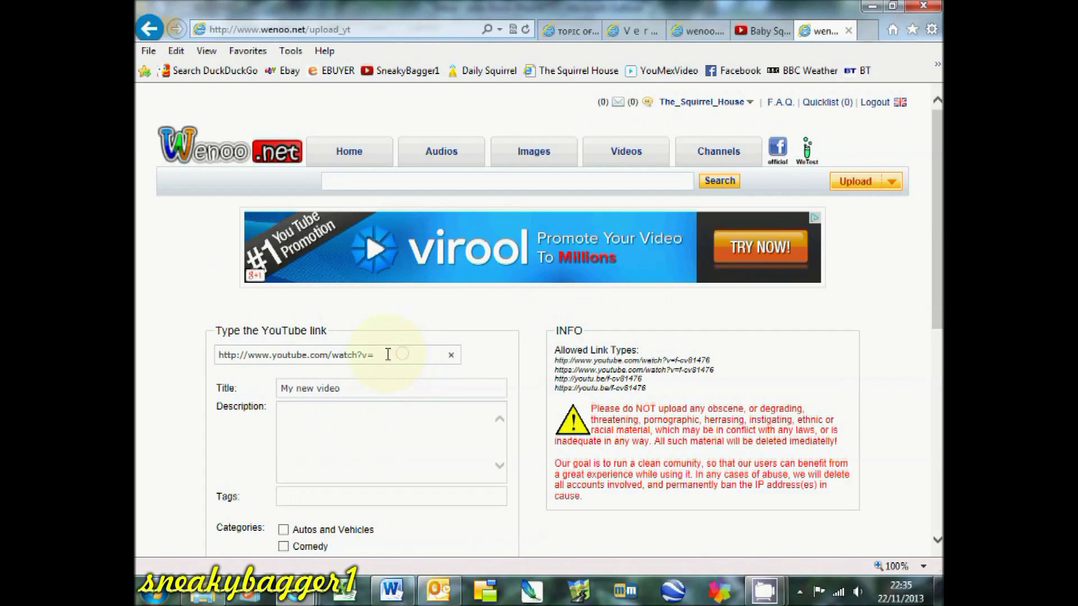
- Paste the walnut video's YouTube link and title it 'Baby Squirrel Bags A Walnut'
{"action": "left_click_drag", "start_coordinate": [388, 354], "coordinate": [165, 353]}
{"action": "key", "text": "ctrl+v"}
{"action": "left_click_drag", "start_coordinate": [350, 388], "coordinate": [205, 396]}
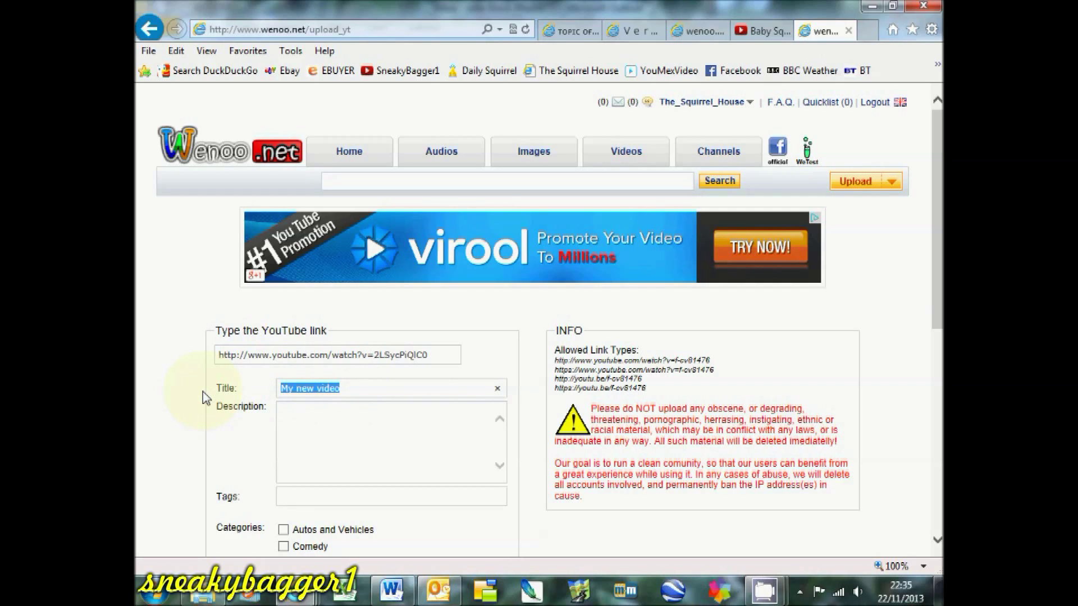
{"action": "type", "text": "Baby"}
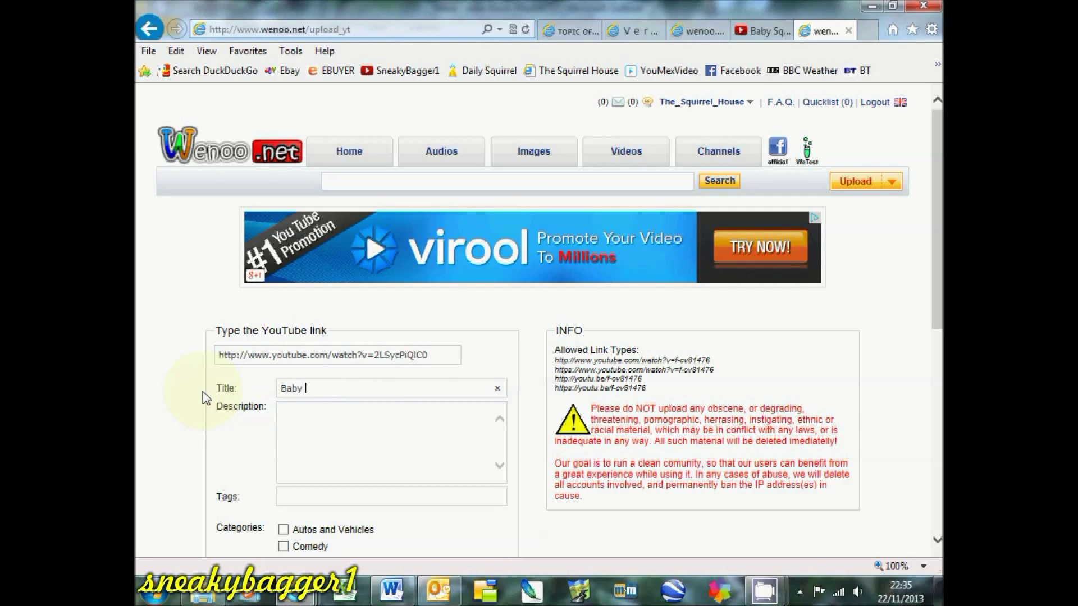
{"action": "type", "text": " Squirrel Bags A Walnut"}
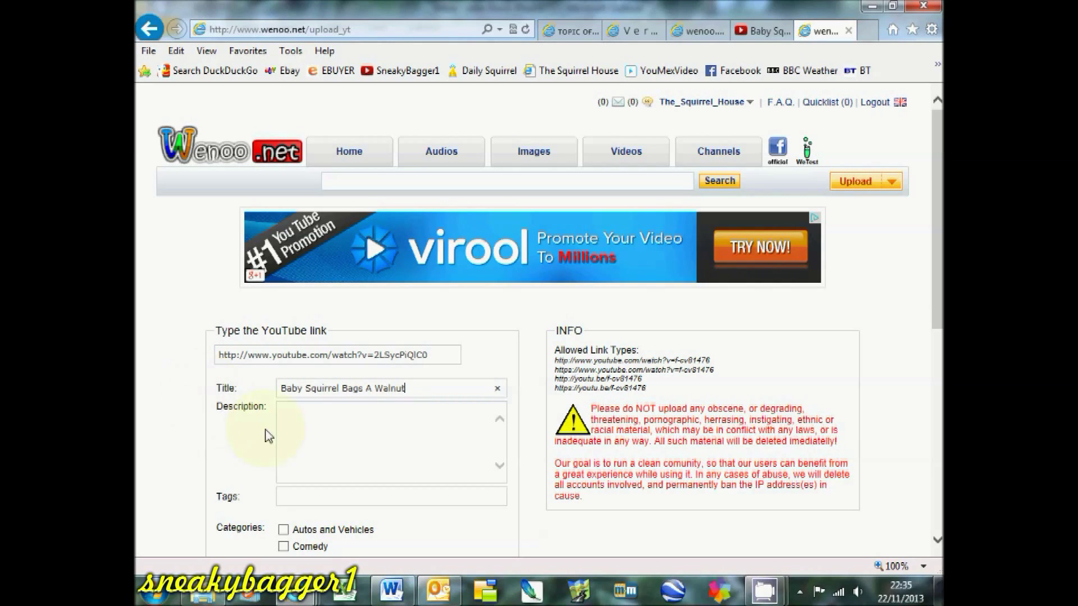
{"action": "left_click", "coordinate": [301, 426]}
- Copy the walnut video's description from its YouTube page and return to the Wenoo form
{"action": "left_click", "coordinate": [762, 31]}
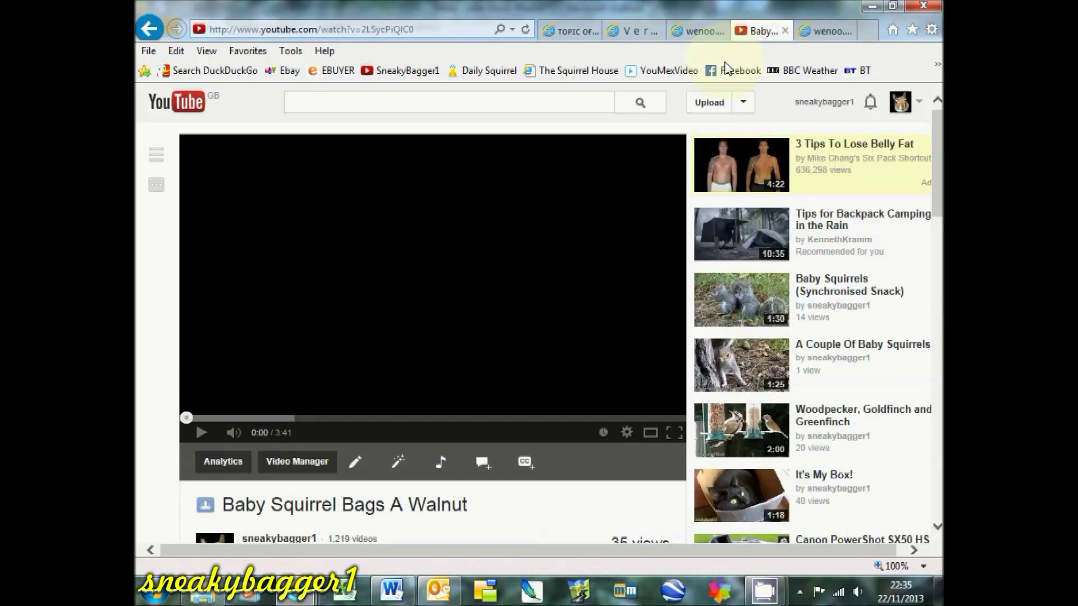
{"action": "scroll", "coordinate": [524, 303], "scroll_direction": "down", "scroll_amount": 5}
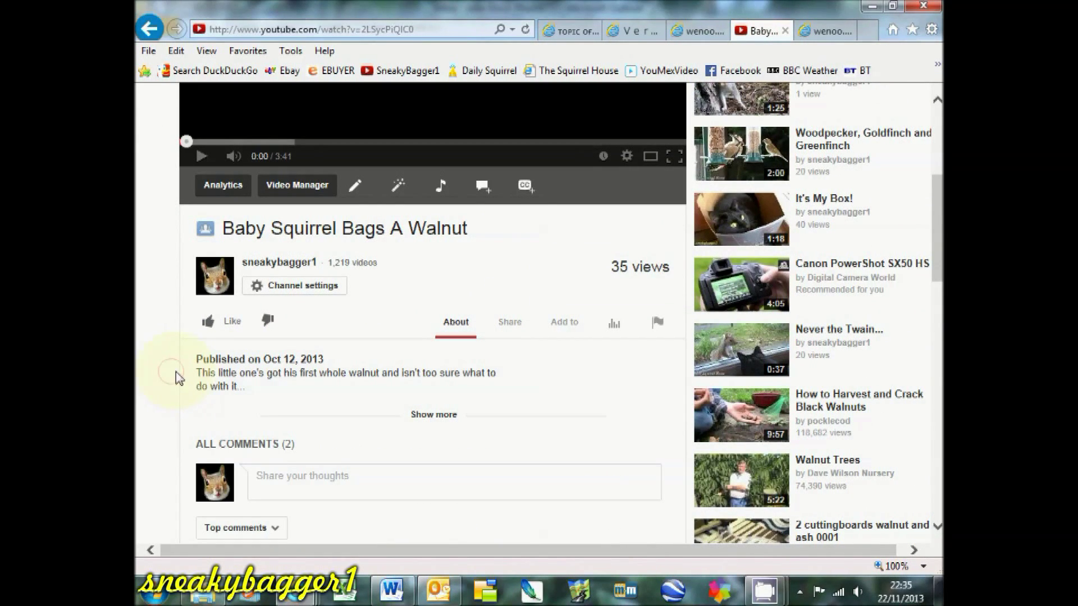
{"action": "left_click_drag", "start_coordinate": [175, 371], "coordinate": [251, 386]}
{"action": "key", "text": "ctrl+c"}
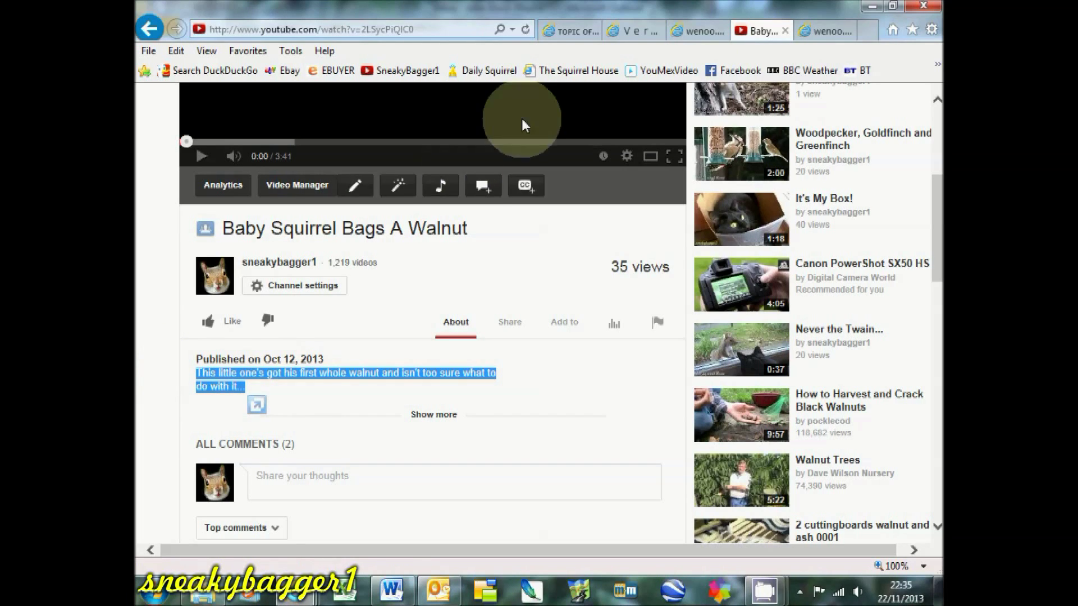
{"action": "left_click", "coordinate": [822, 31]}
- Paste the copied description and the tag list into the Description and Tags fields
{"action": "left_click", "coordinate": [415, 433]}
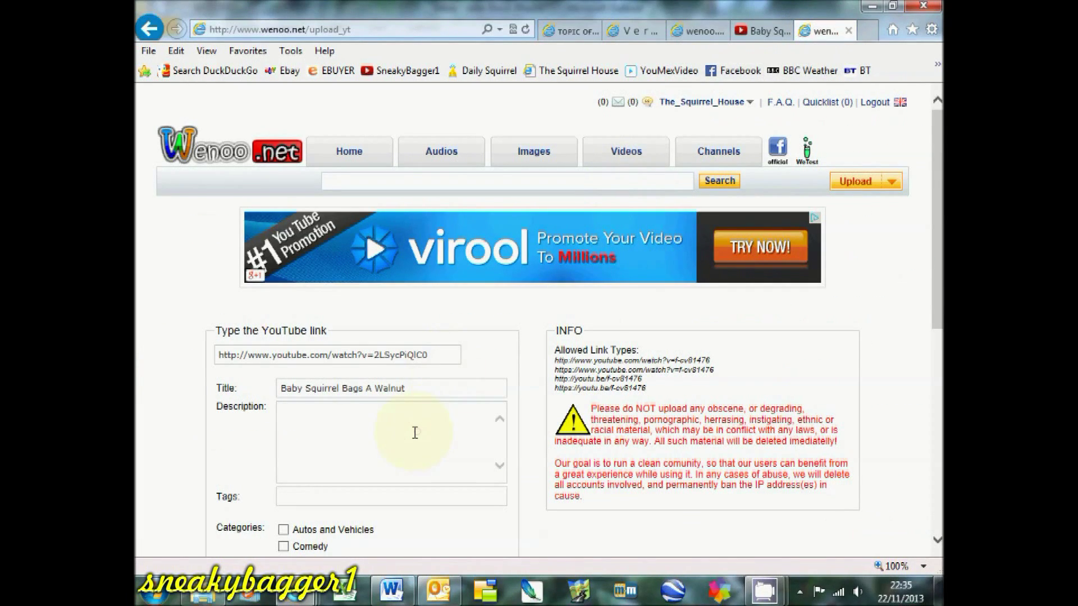
{"action": "key", "text": "ctrl+v"}
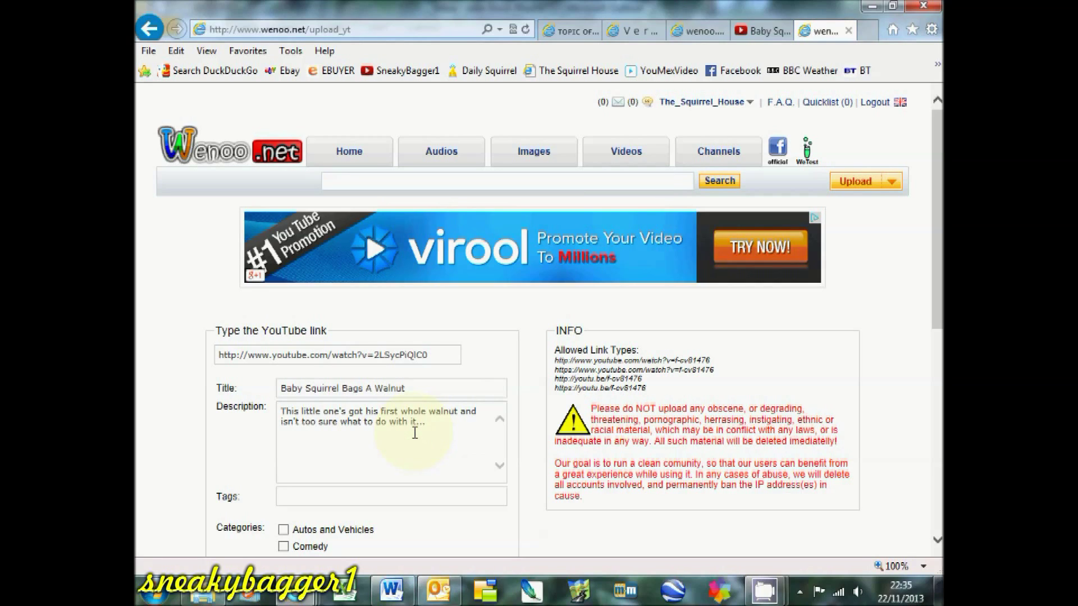
{"action": "left_click", "coordinate": [391, 590]}
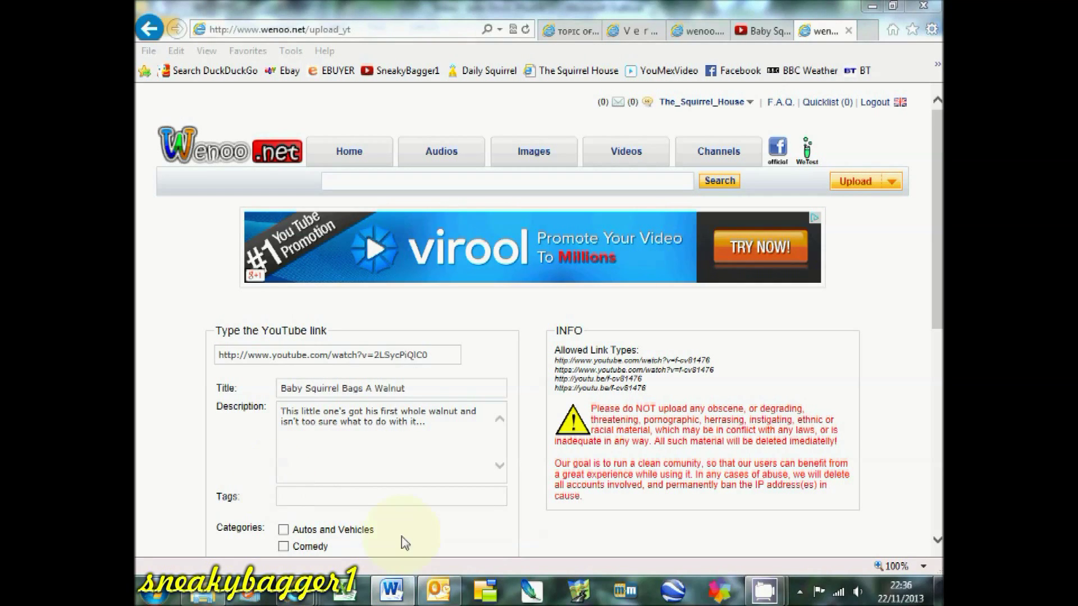
{"action": "left_click", "coordinate": [380, 496]}
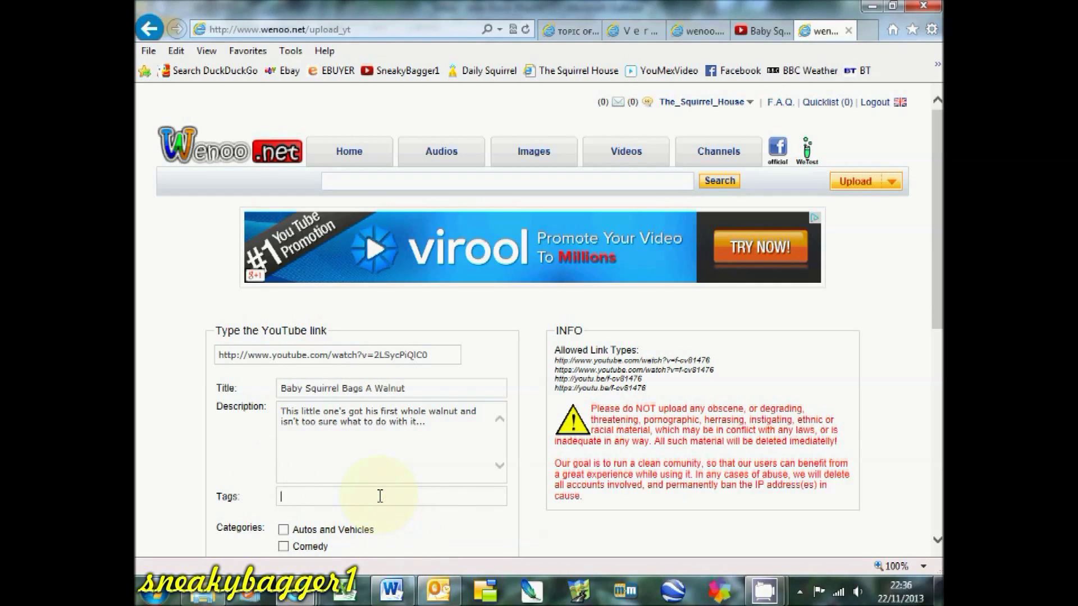
{"action": "key", "text": "ctrl+v"}
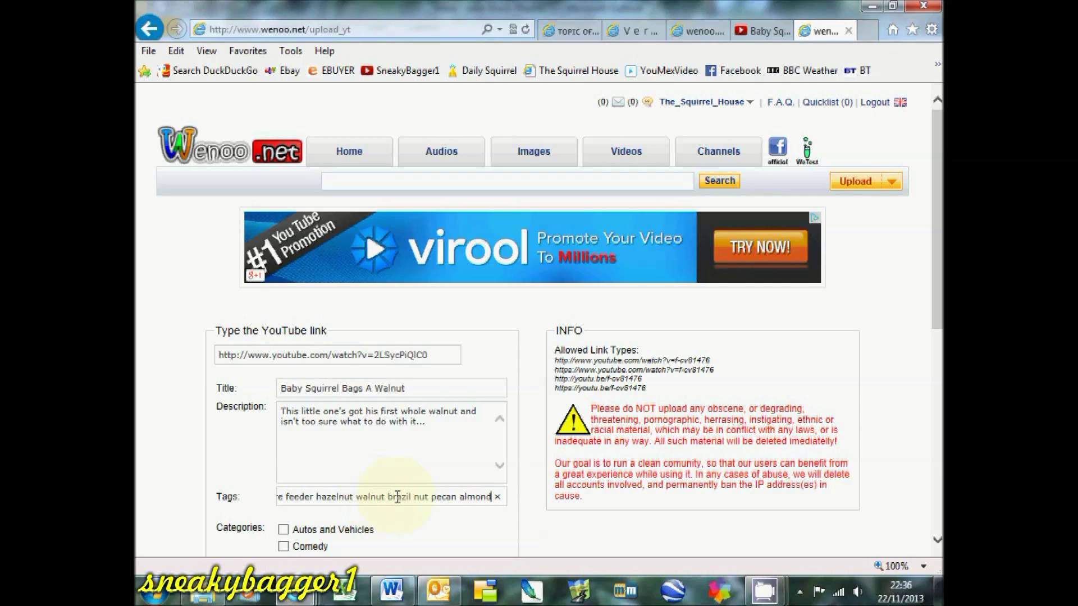
- Tick the Pets and Animals category and finish the import with Done!
{"action": "scroll", "coordinate": [404, 503], "scroll_direction": "down", "scroll_amount": 4}
{"action": "scroll", "coordinate": [412, 510], "scroll_direction": "down", "scroll_amount": 3}
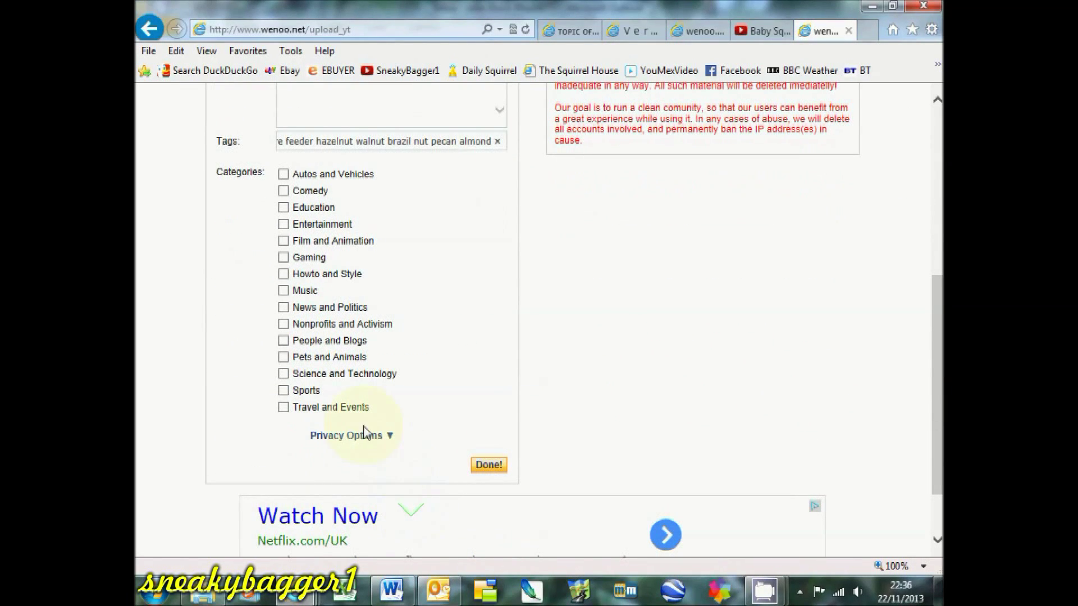
{"action": "left_click", "coordinate": [284, 358]}
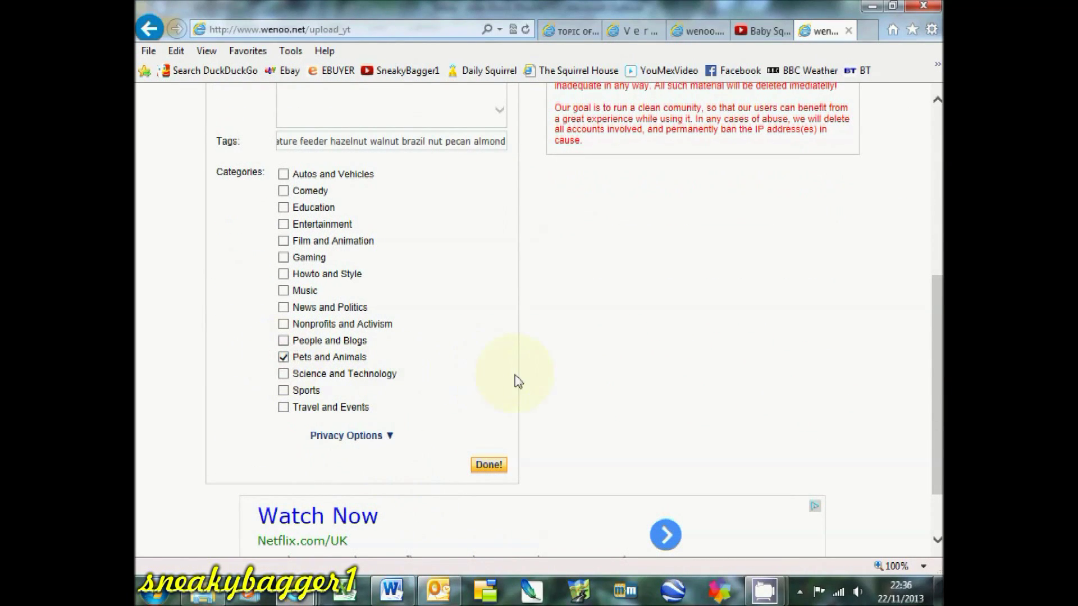
{"action": "left_click", "coordinate": [487, 471]}
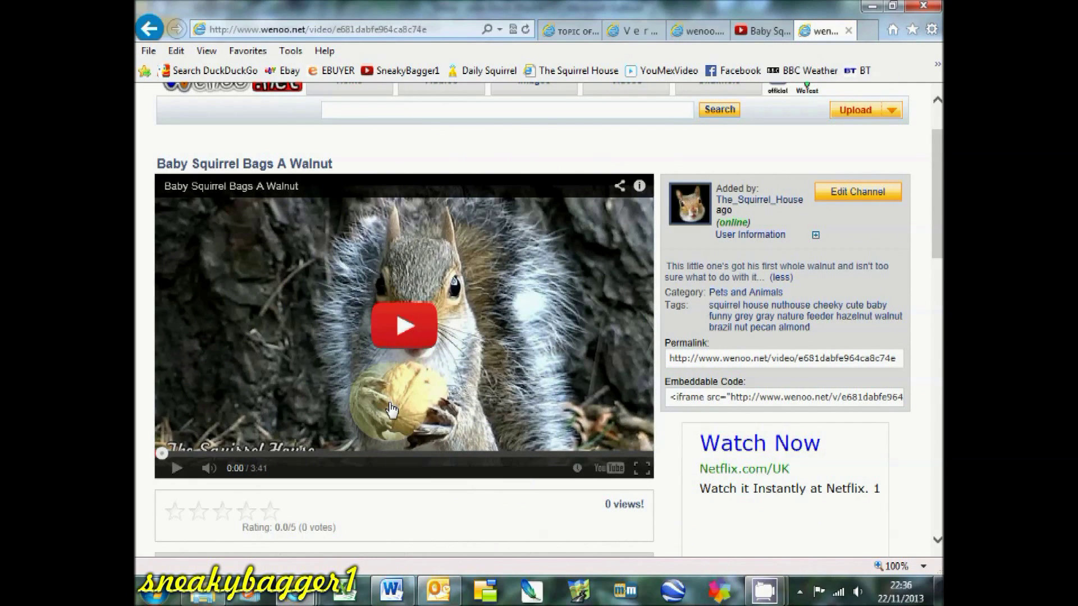
- Open My Videos from the username menu at the top right
{"action": "scroll", "coordinate": [449, 236], "scroll_direction": "up", "scroll_amount": 2}
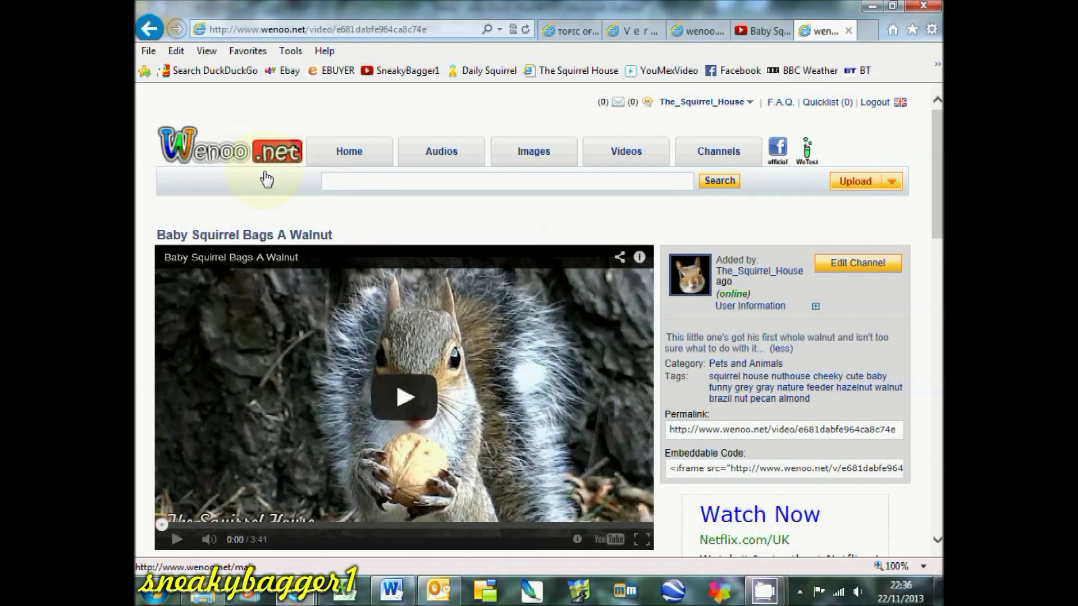
{"action": "scroll", "coordinate": [535, 318], "scroll_direction": "down", "scroll_amount": 5}
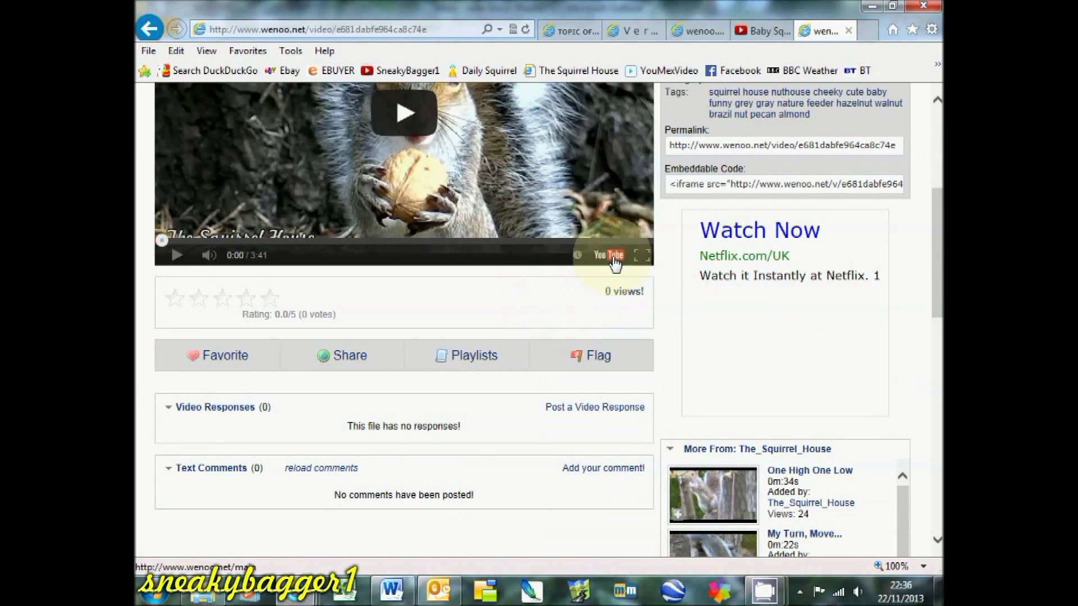
{"action": "scroll", "coordinate": [486, 408], "scroll_direction": "up", "scroll_amount": 5}
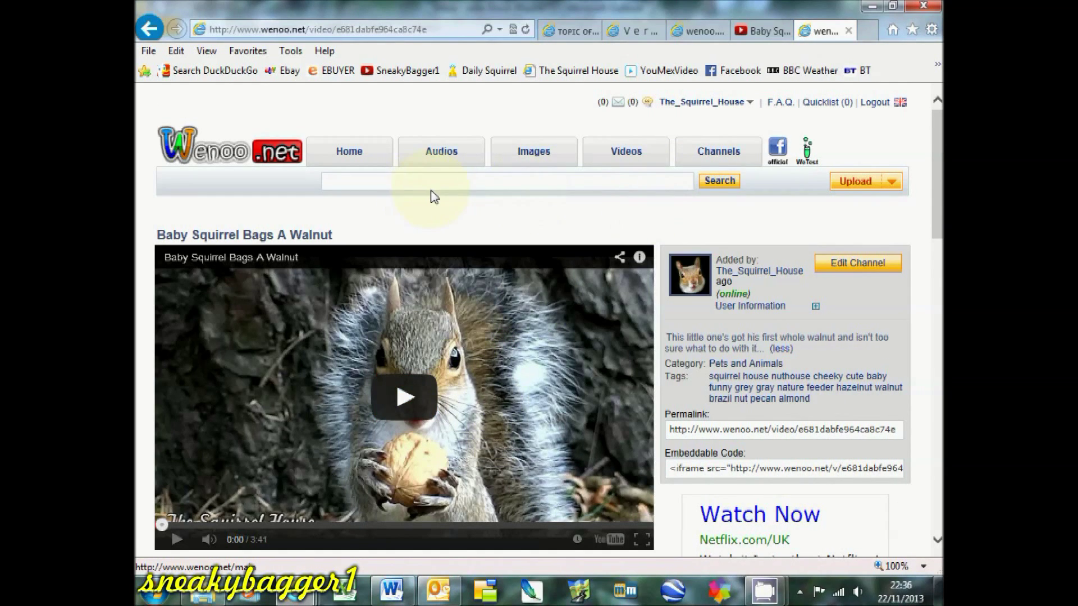
{"action": "mouse_move", "coordinate": [702, 103]}
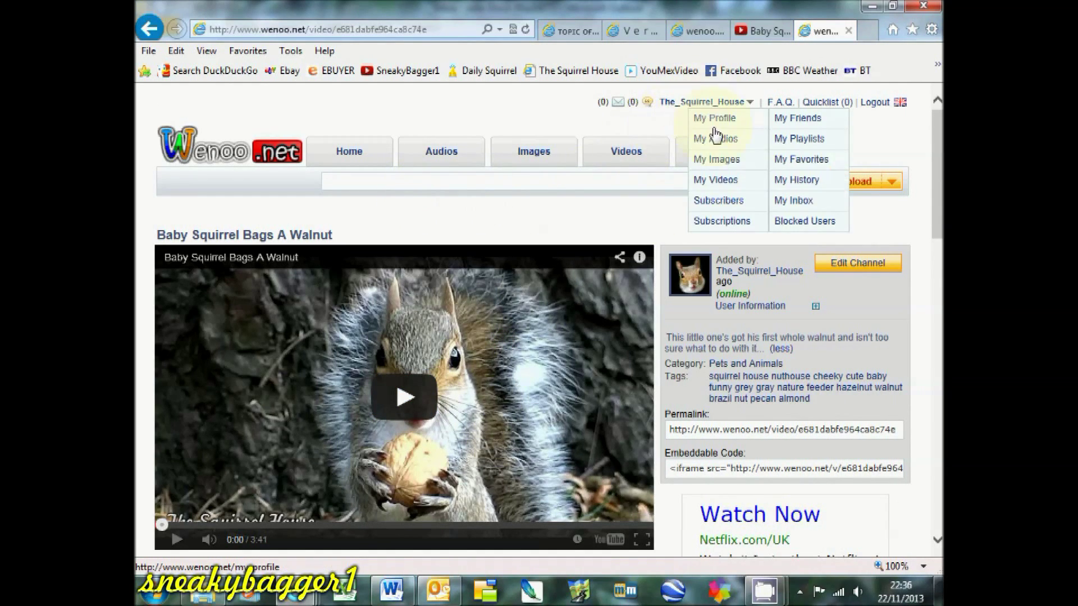
{"action": "left_click", "coordinate": [715, 179]}
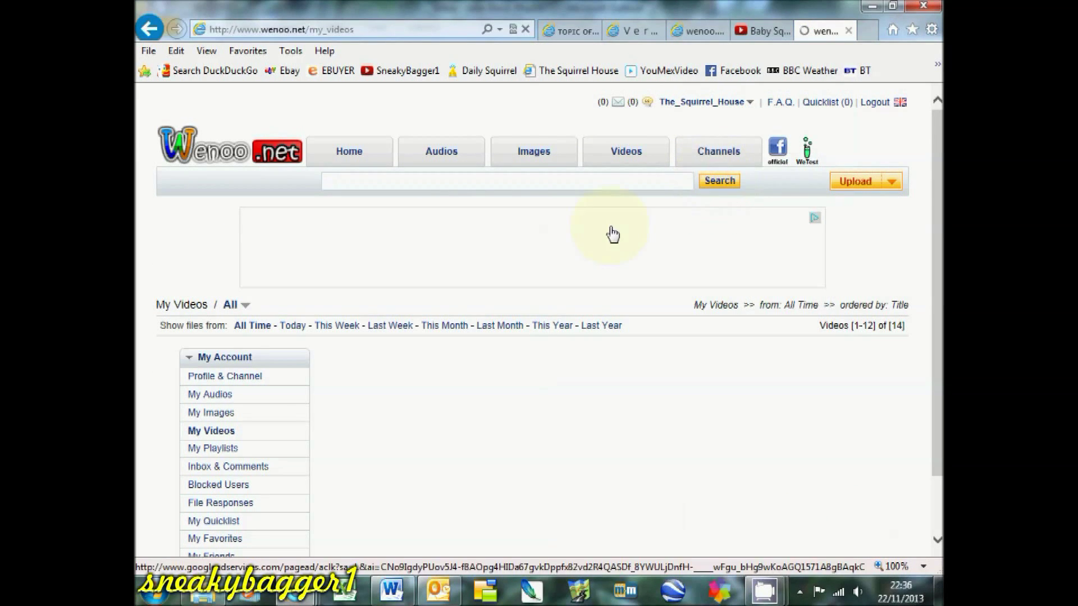
- Open the first 'Baby Squirrel Bags A Walnut' thumbnail in the My Videos grid
{"action": "scroll", "coordinate": [589, 243], "scroll_direction": "down", "scroll_amount": 2}
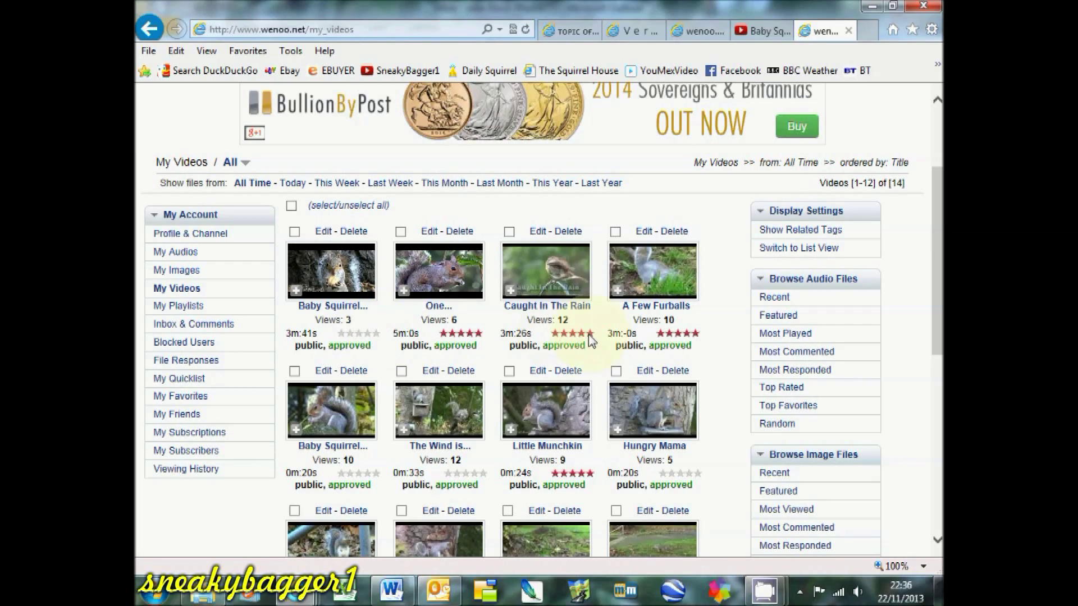
{"action": "left_click", "coordinate": [335, 275]}
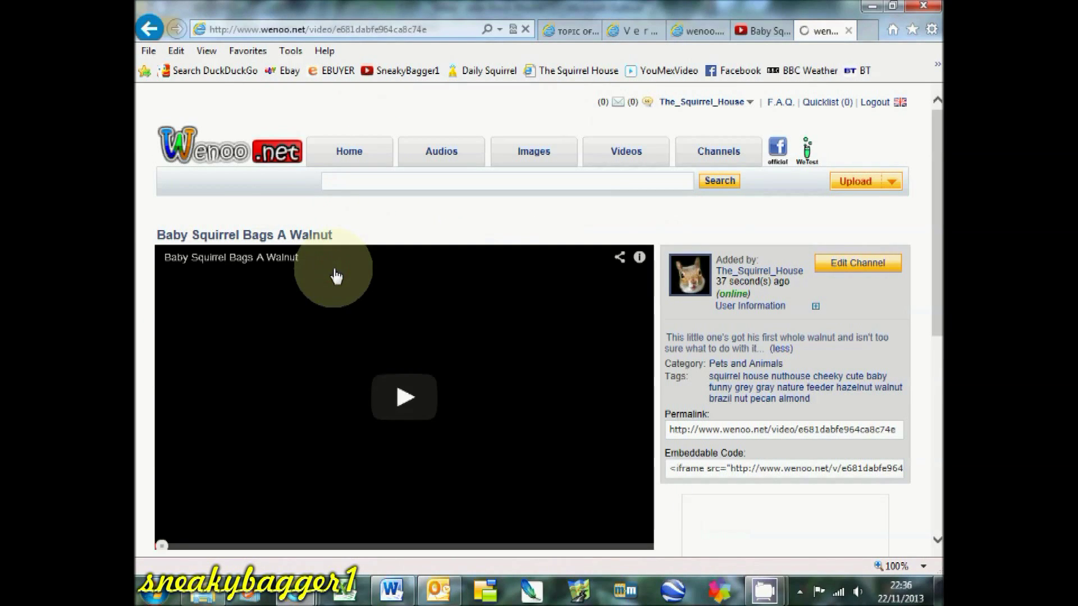
- Play the Baby Squirrel Bags A Walnut video in Wenoo's embedded player, letting it run past 0:35
{"action": "scroll", "coordinate": [662, 247], "scroll_direction": "down", "scroll_amount": 1}
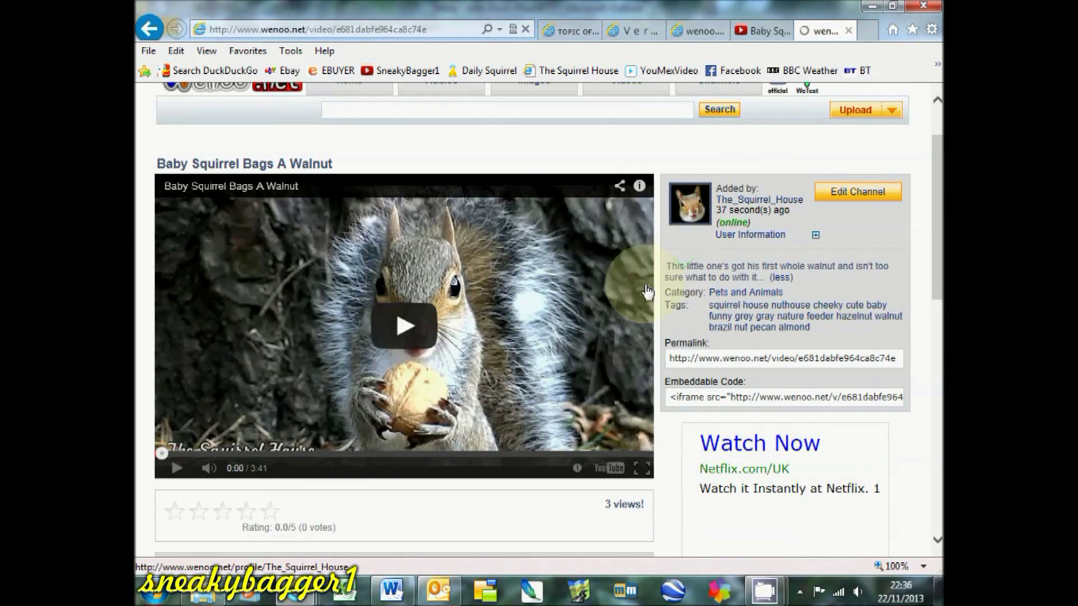
{"action": "left_click", "coordinate": [402, 327]}
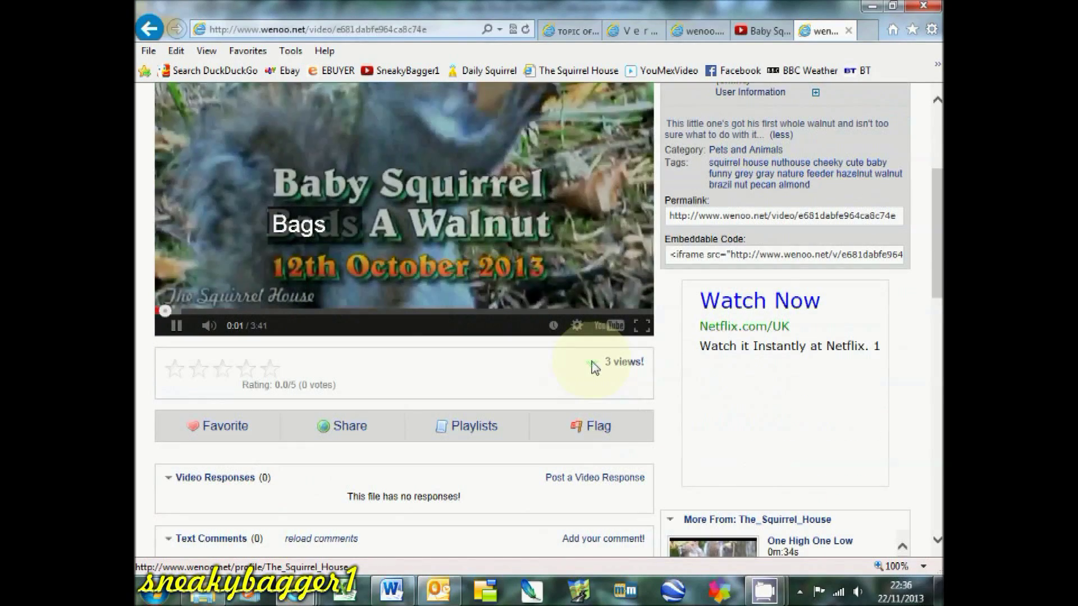
{"action": "scroll", "coordinate": [618, 437], "scroll_direction": "up", "scroll_amount": 2}
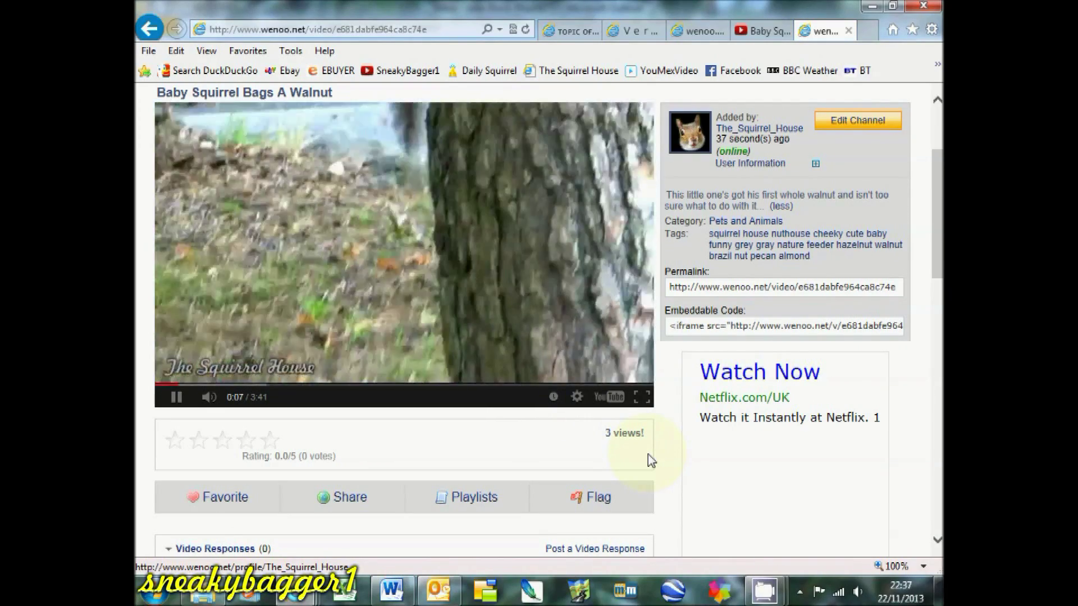
{"action": "scroll", "coordinate": [651, 460], "scroll_direction": "up", "scroll_amount": 4}
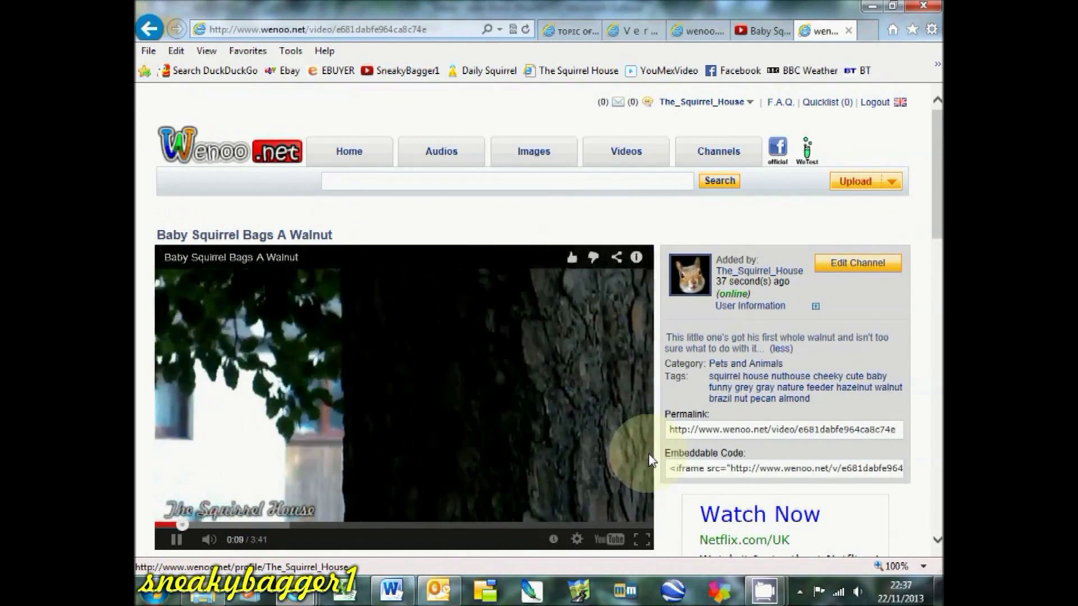
{"action": "scroll", "coordinate": [651, 460], "scroll_direction": "down", "scroll_amount": 4}
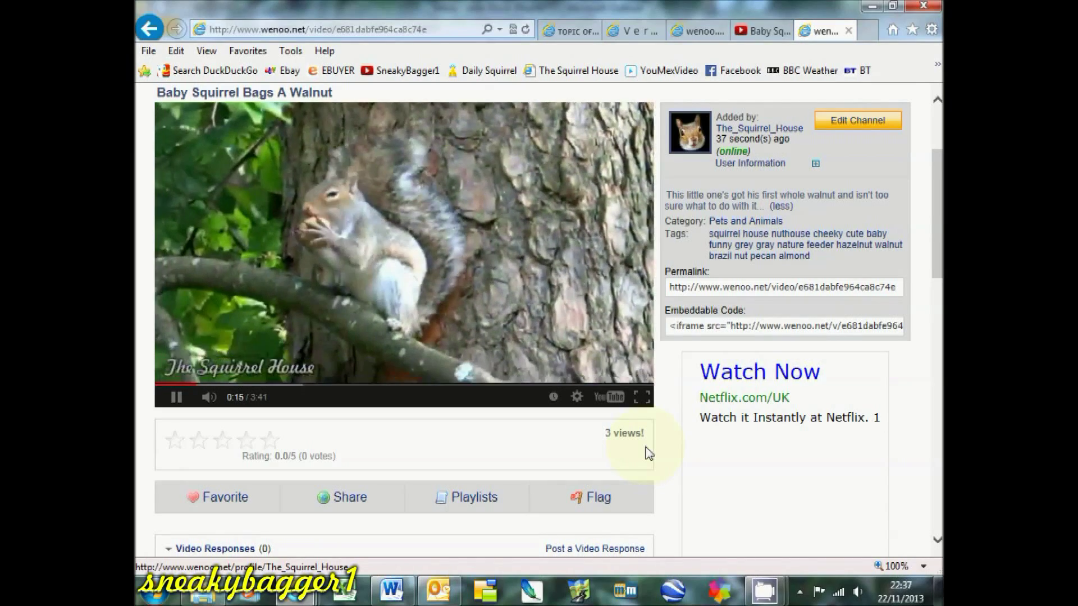
{"action": "scroll", "coordinate": [513, 482], "scroll_direction": "up", "scroll_amount": 4}
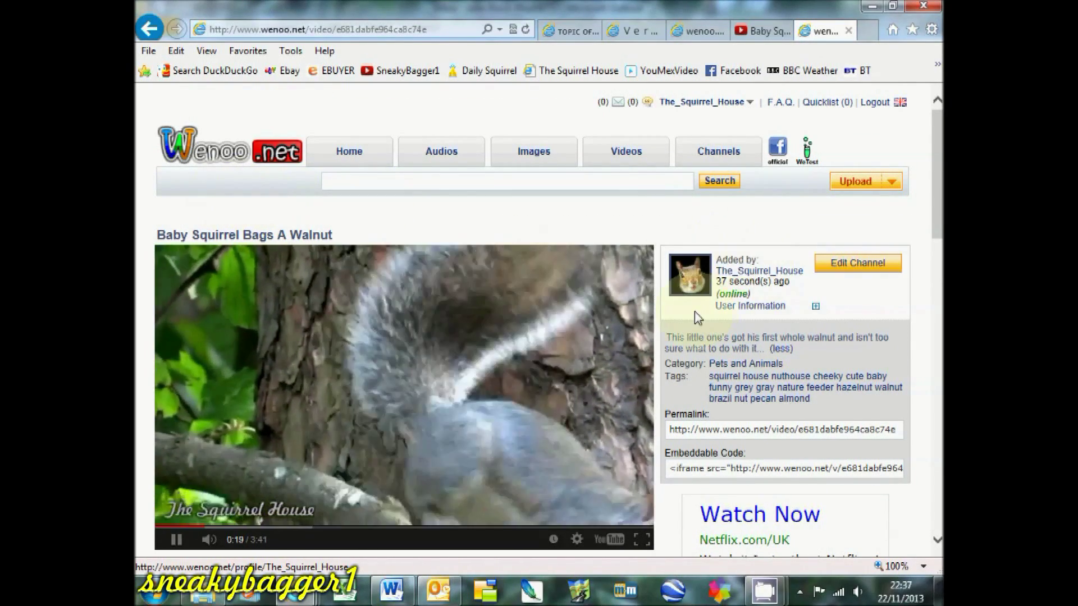
{"action": "scroll", "coordinate": [695, 311], "scroll_direction": "down", "scroll_amount": 6}
{"action": "scroll", "coordinate": [695, 317], "scroll_direction": "up", "scroll_amount": 4}
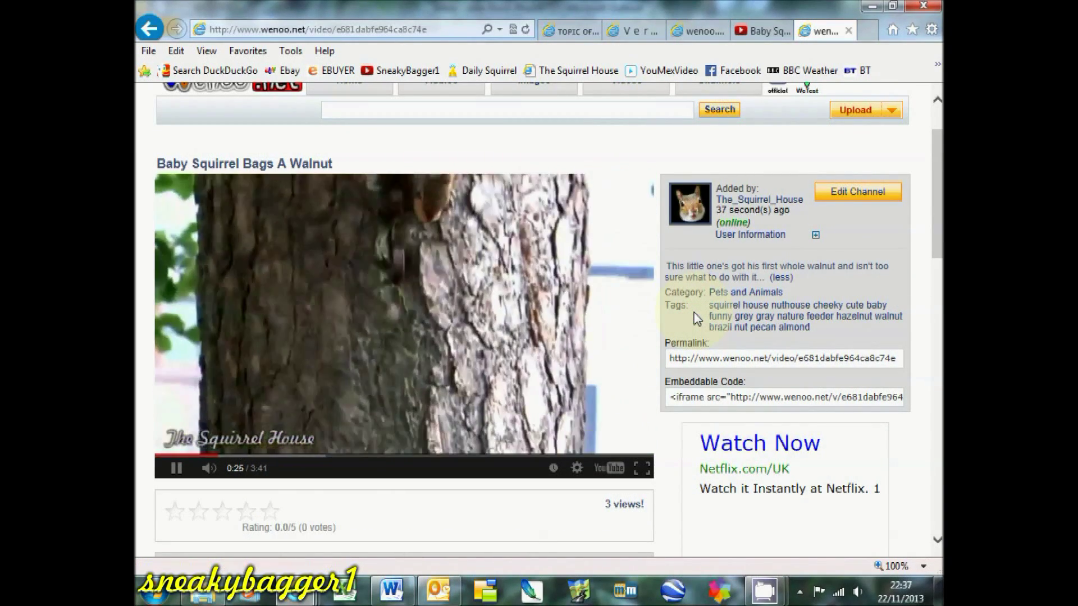
{"action": "scroll", "coordinate": [685, 307], "scroll_direction": "down", "scroll_amount": 10}
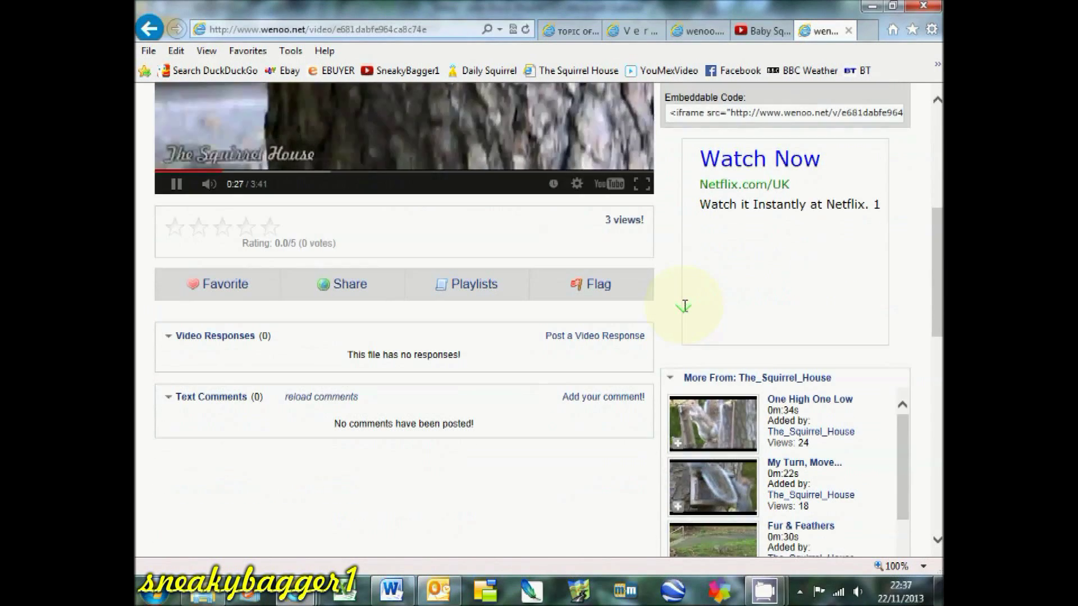
{"action": "scroll", "coordinate": [620, 311], "scroll_direction": "down", "scroll_amount": 6}
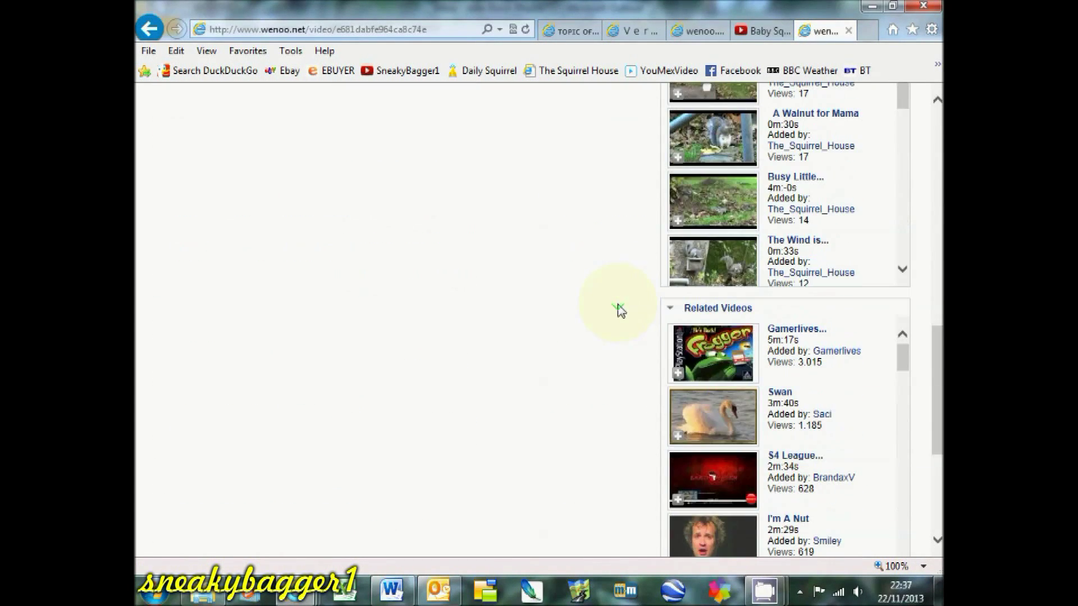
{"action": "scroll", "coordinate": [621, 311], "scroll_direction": "up", "scroll_amount": 15}
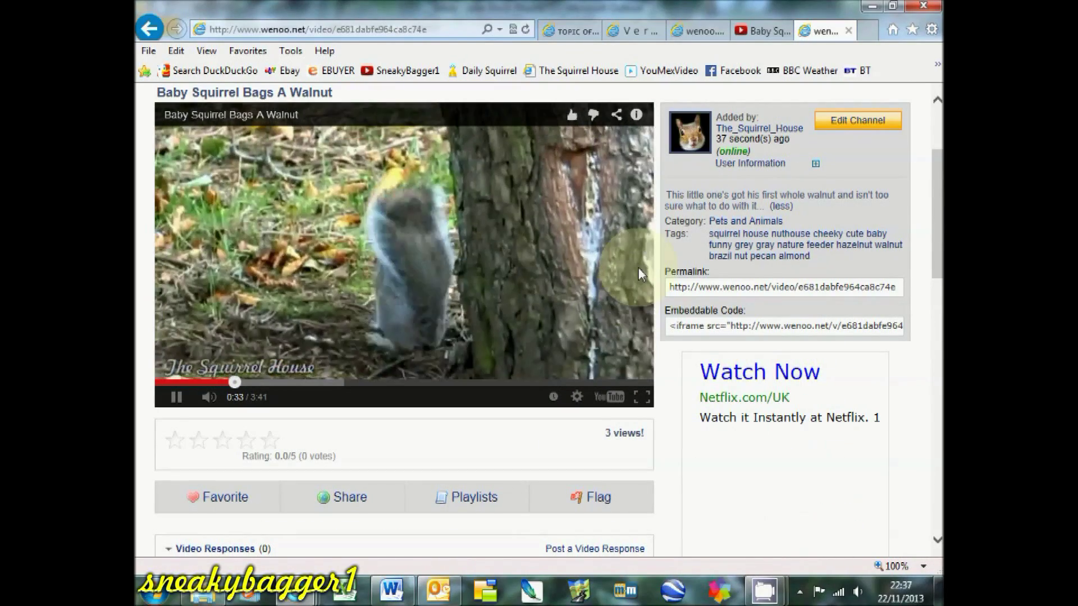
{"action": "scroll", "coordinate": [642, 258], "scroll_direction": "up", "scroll_amount": 3}
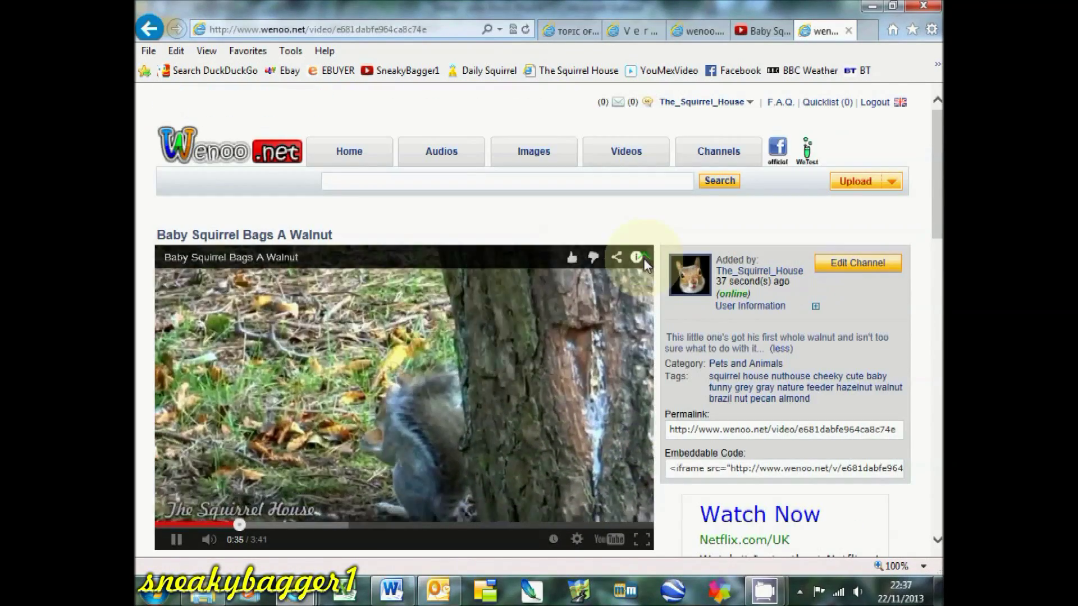